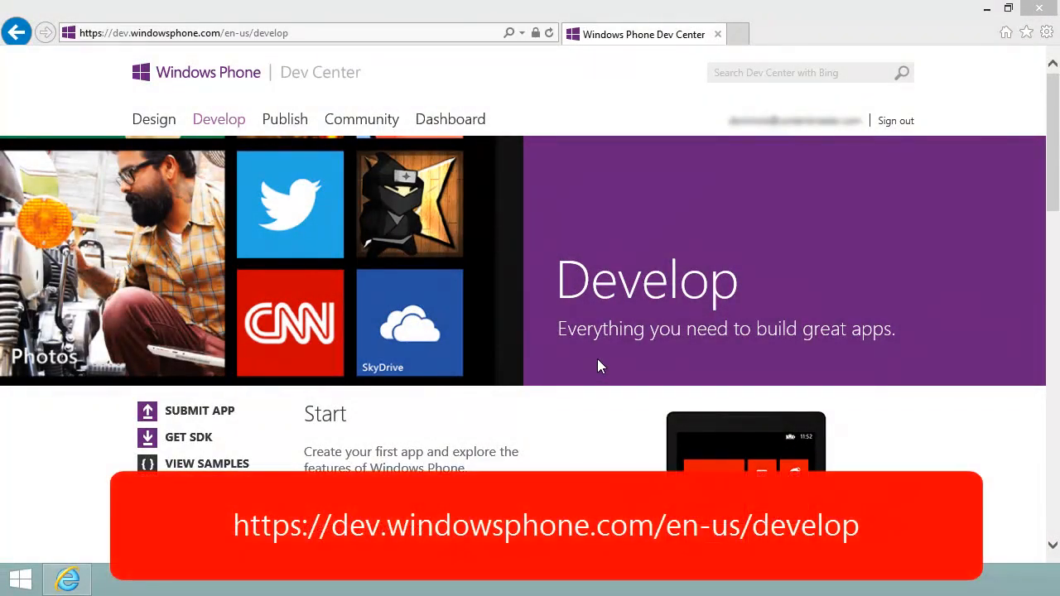
- Browse the Testing apps topic on the Windows Phone Dev Center and view its App certification requirements
{"action": "scroll", "coordinate": [599, 362], "scroll_direction": "down", "scroll_amount": 4}
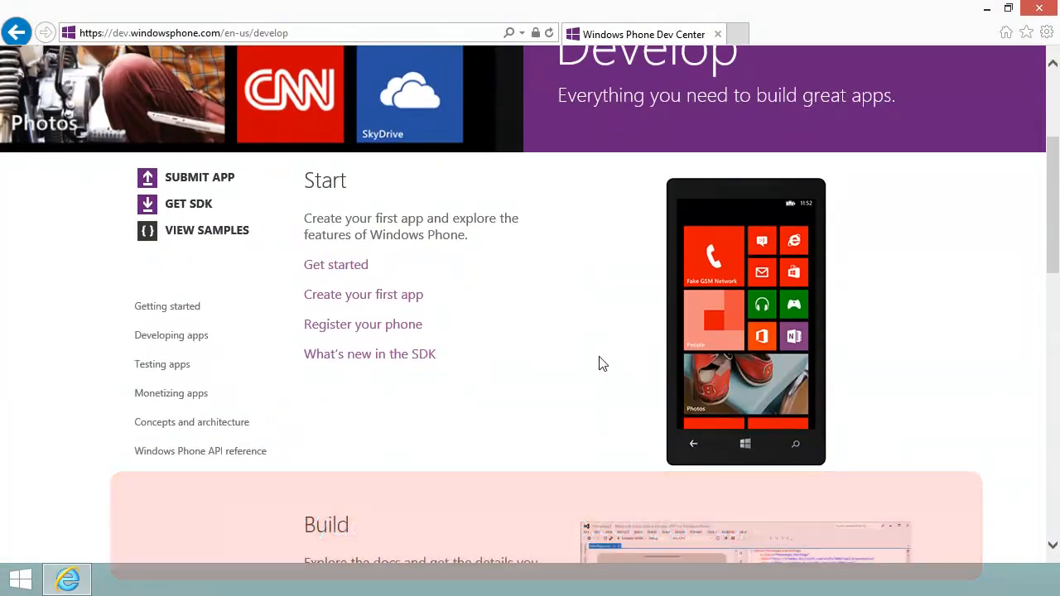
{"action": "scroll", "coordinate": [540, 365], "scroll_direction": "down", "scroll_amount": 1}
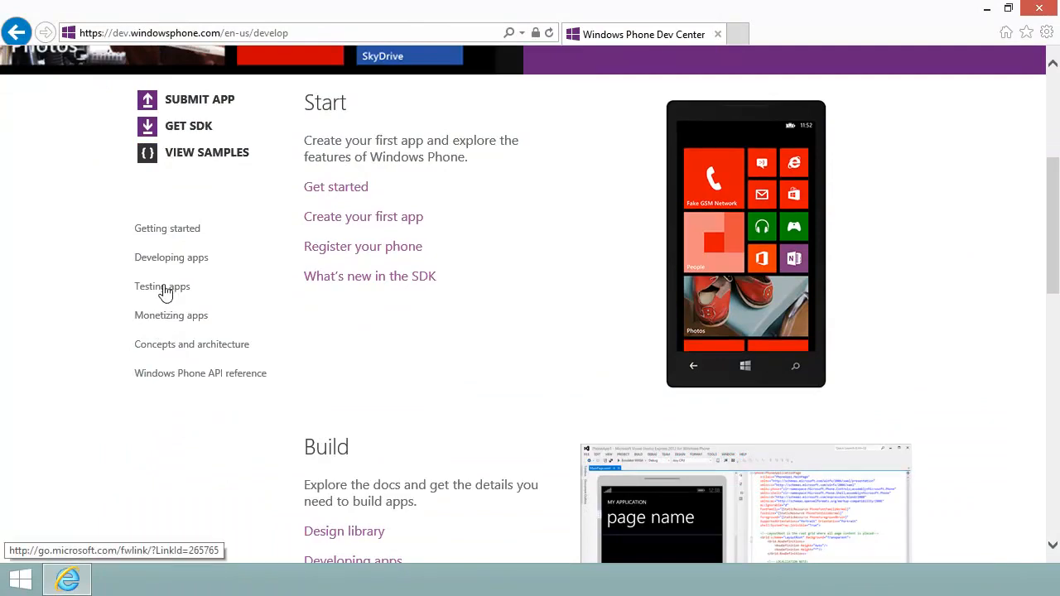
{"action": "left_click", "coordinate": [208, 301]}
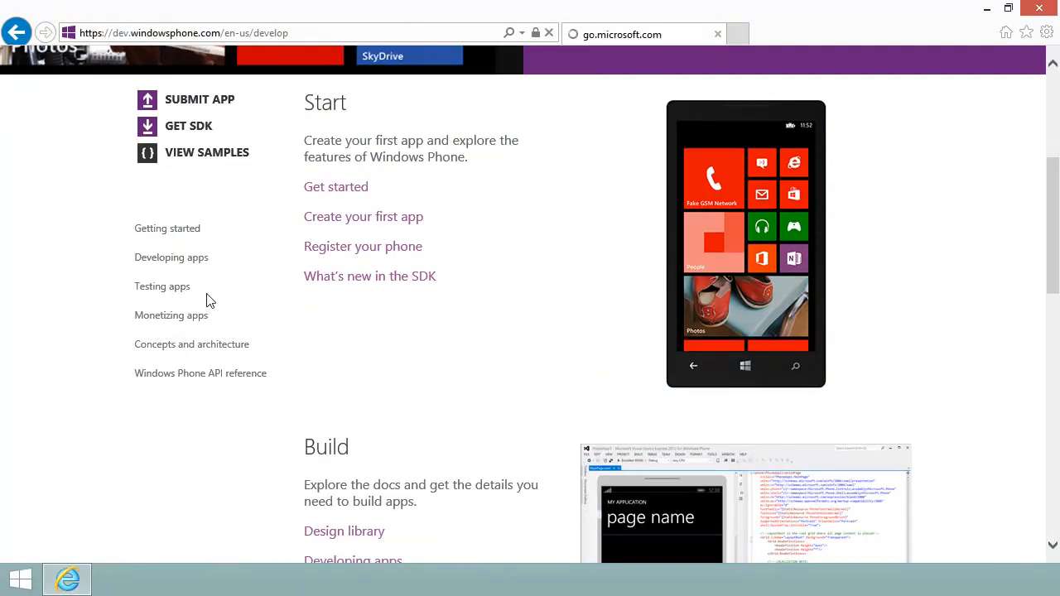
{"action": "scroll", "coordinate": [208, 300], "scroll_direction": "down", "scroll_amount": 3}
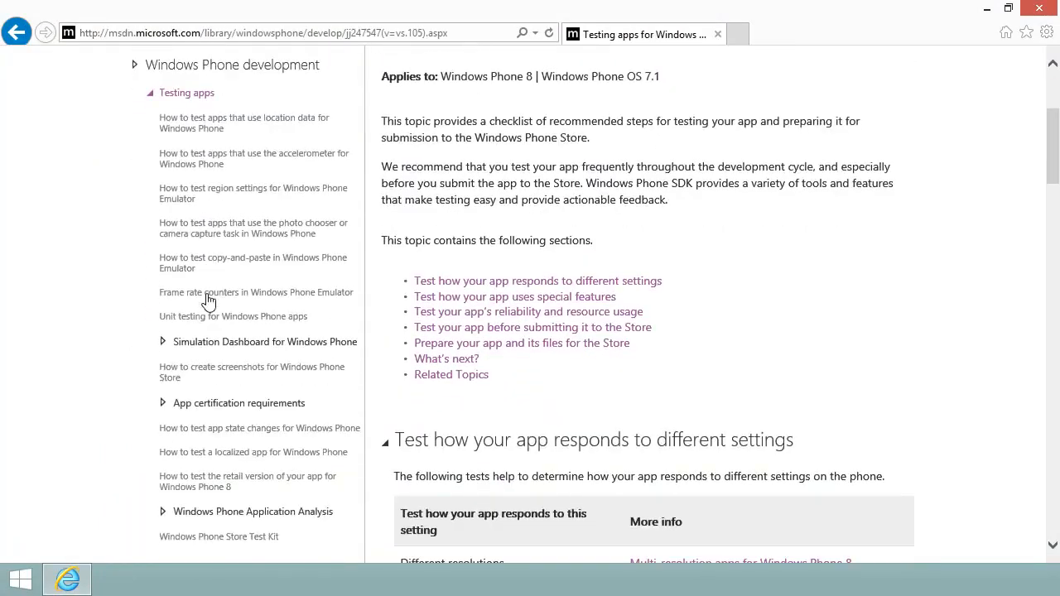
{"action": "left_click", "coordinate": [240, 406]}
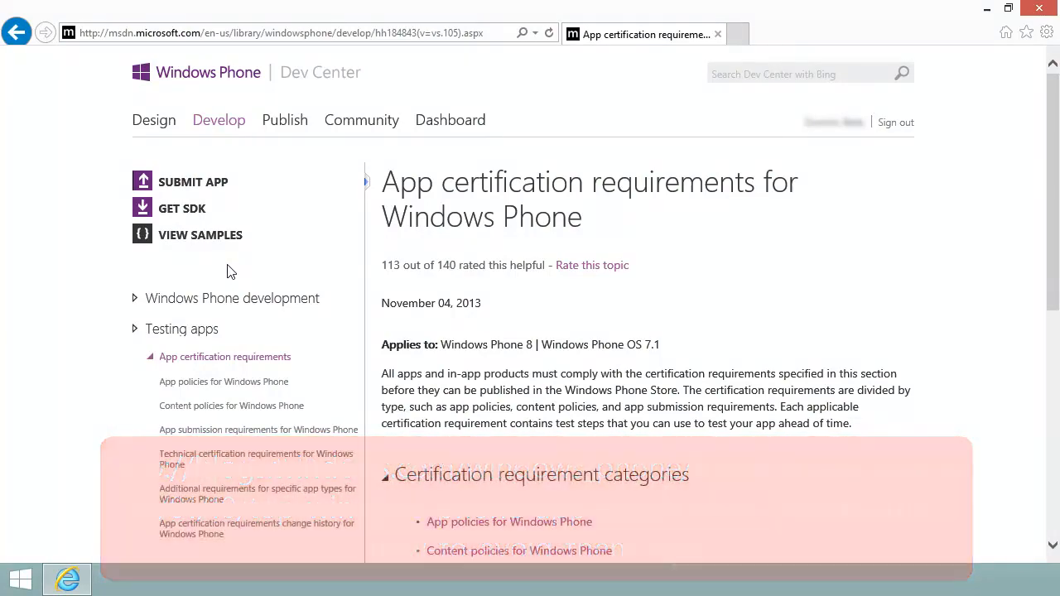
{"action": "left_click", "coordinate": [173, 331]}
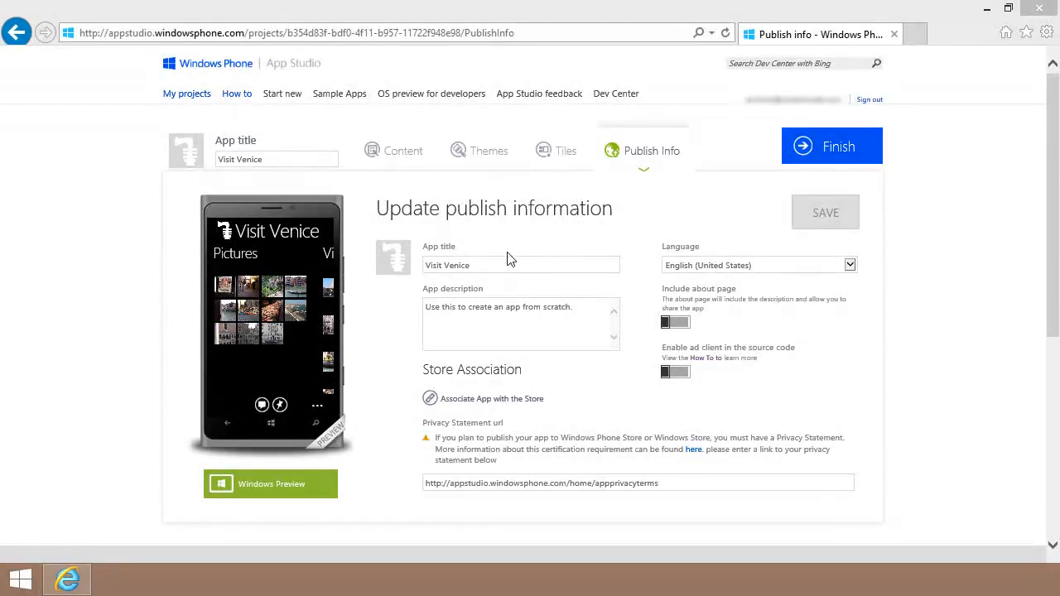
- Replace the Visit Venice app description with "/if you're planning to visit Venice..." in the publish information
{"action": "left_click", "coordinate": [501, 262]}
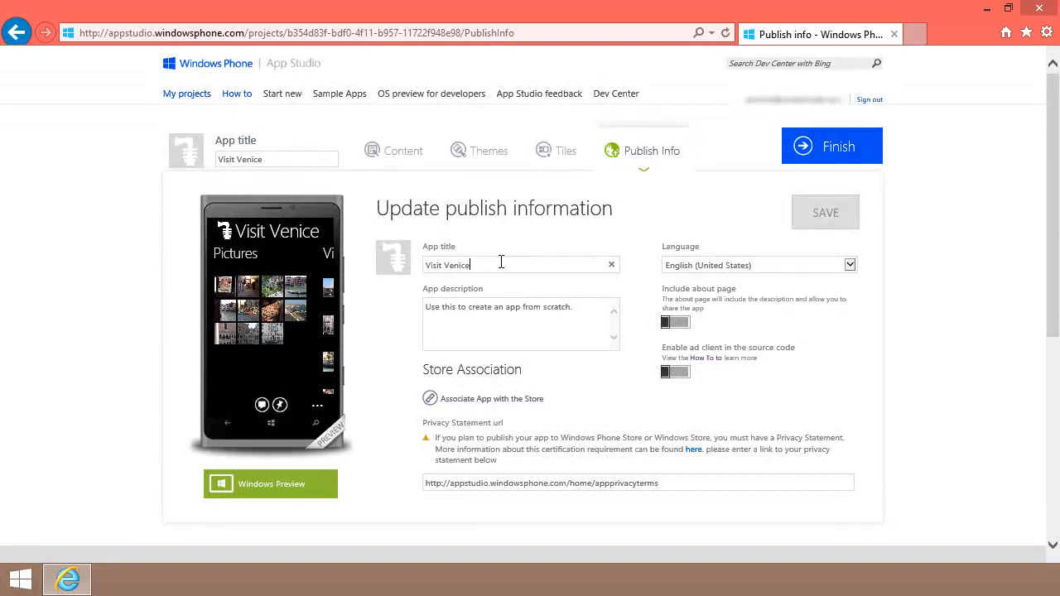
{"action": "left_click", "coordinate": [574, 306]}
{"action": "key", "text": "ctrl+a"}
{"action": "type", "text": "/if you're planning to visit "}
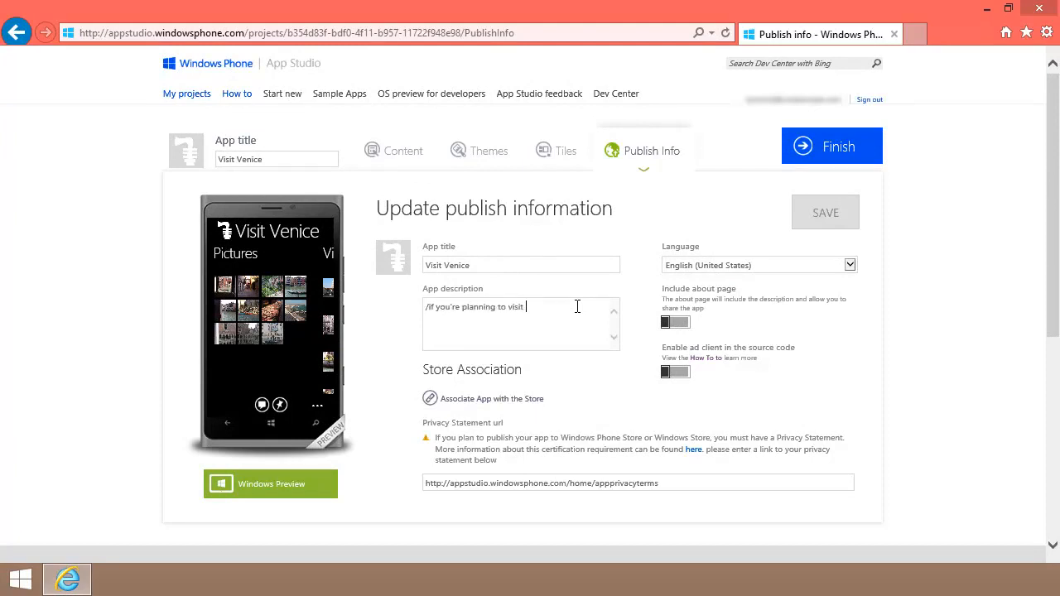
{"action": "type", "text": "Venice..."}
- Keep the language at English (United States), and toggle the about page and ad client options on and back off
{"action": "left_click", "coordinate": [850, 263]}
{"action": "left_click", "coordinate": [835, 266]}
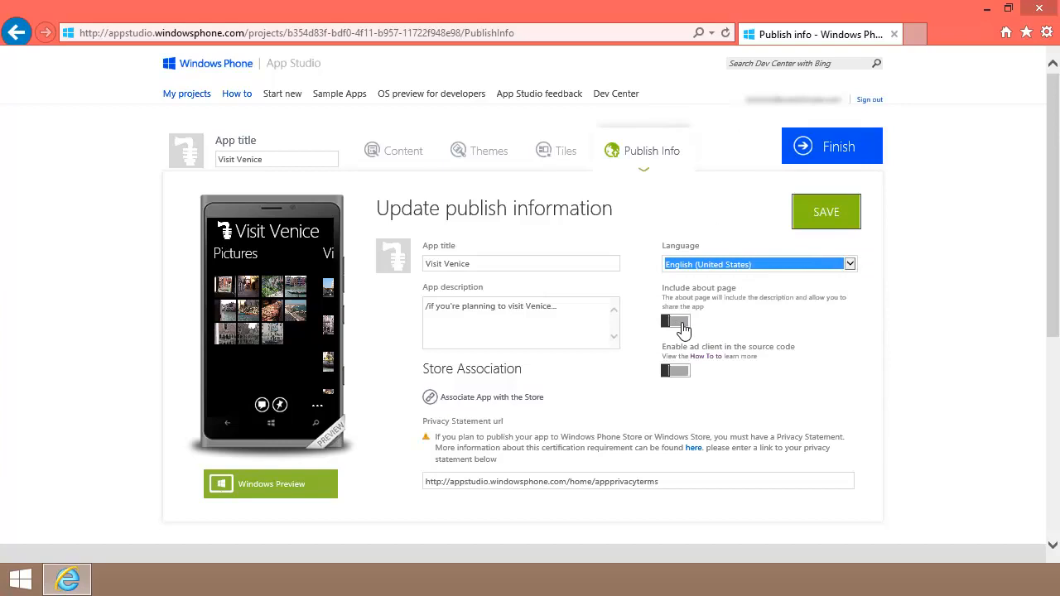
{"action": "left_click", "coordinate": [683, 325]}
{"action": "left_click", "coordinate": [670, 325]}
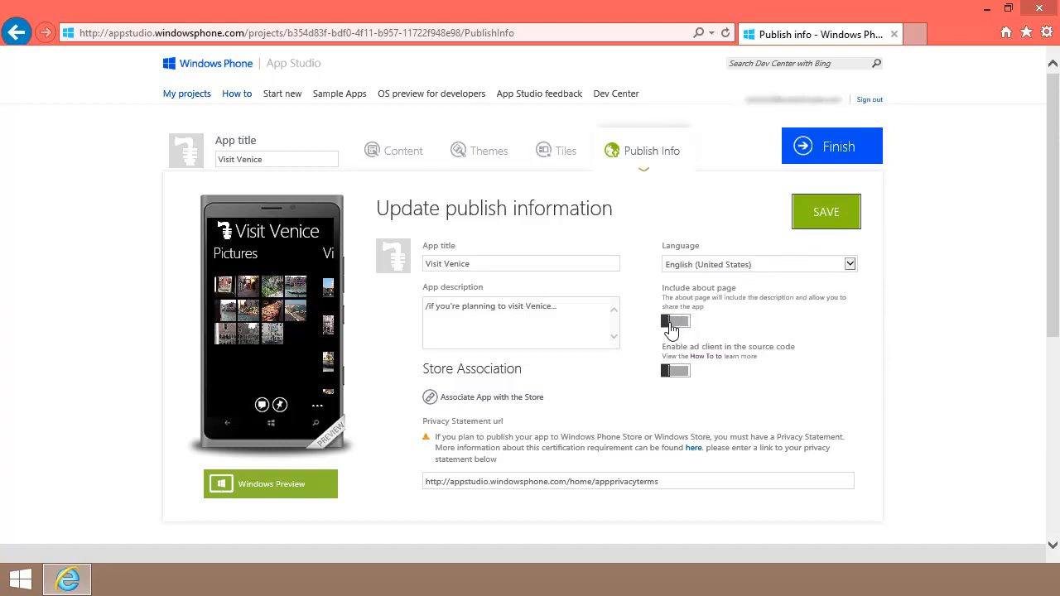
{"action": "left_click", "coordinate": [686, 374]}
{"action": "left_click", "coordinate": [678, 374]}
- Finish editing the Visit Venice project and generate the app for Windows Phone 8
{"action": "left_click", "coordinate": [822, 165]}
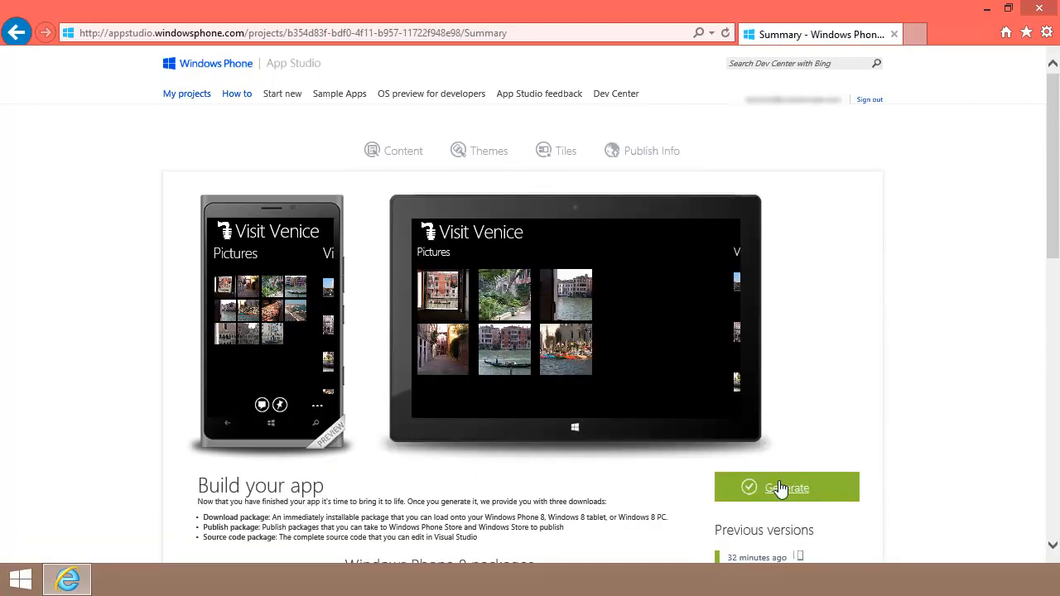
{"action": "left_click", "coordinate": [783, 489]}
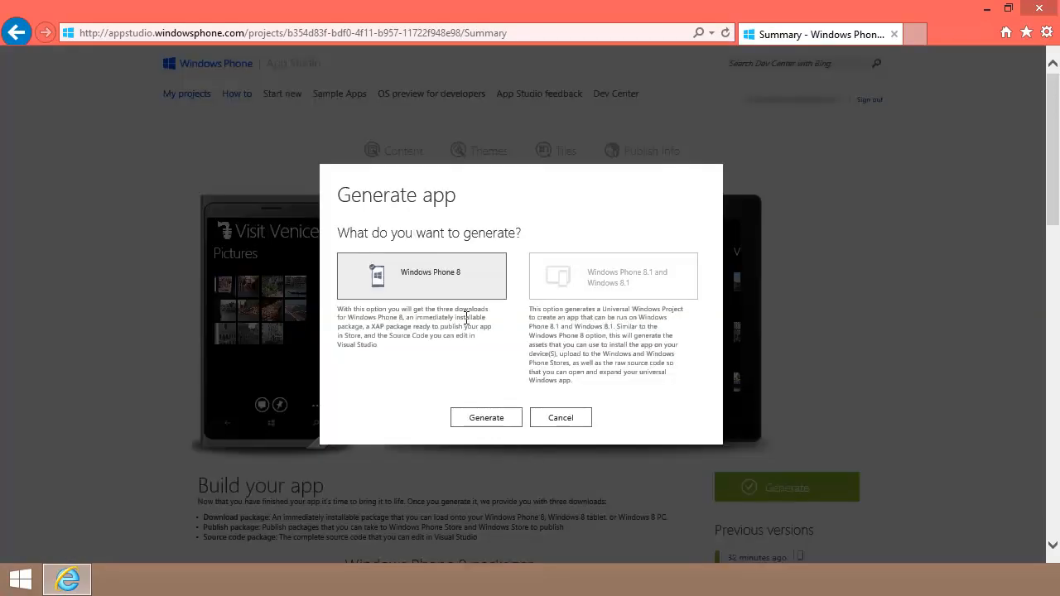
{"action": "left_click", "coordinate": [486, 418]}
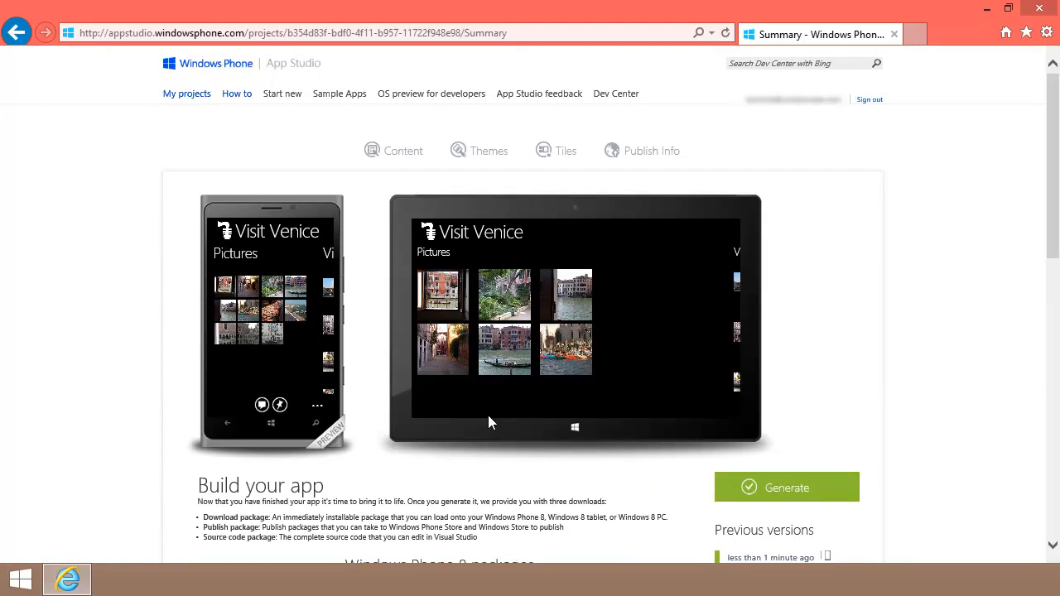
- Download the Windows Phone 8 publish package and save it as AppStudio_Release_AnyCPU in the VisitVeniceApp folder
{"action": "scroll", "coordinate": [489, 422], "scroll_direction": "down", "scroll_amount": 5}
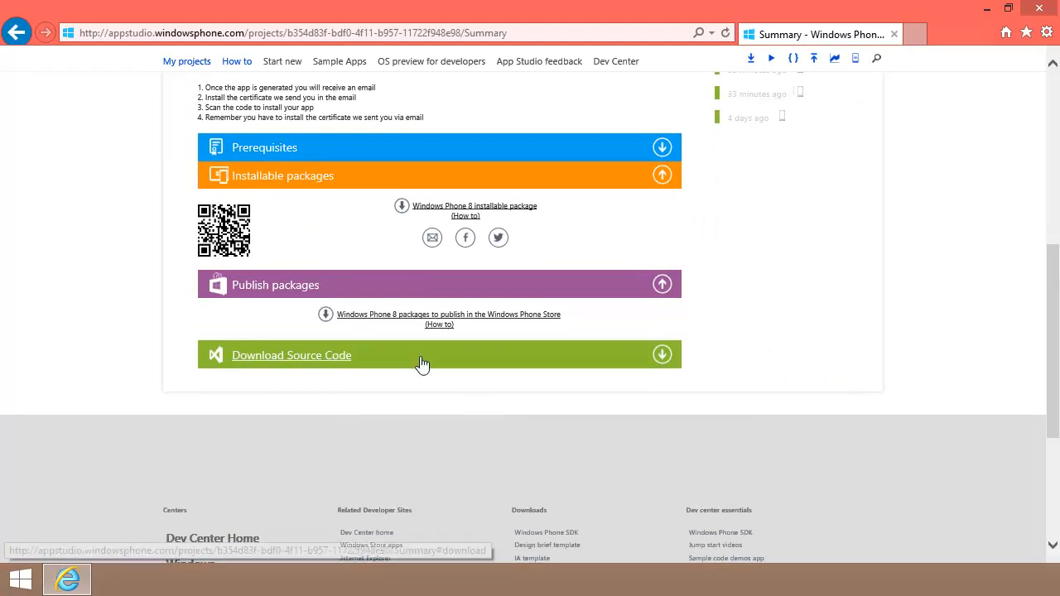
{"action": "left_click", "coordinate": [352, 319]}
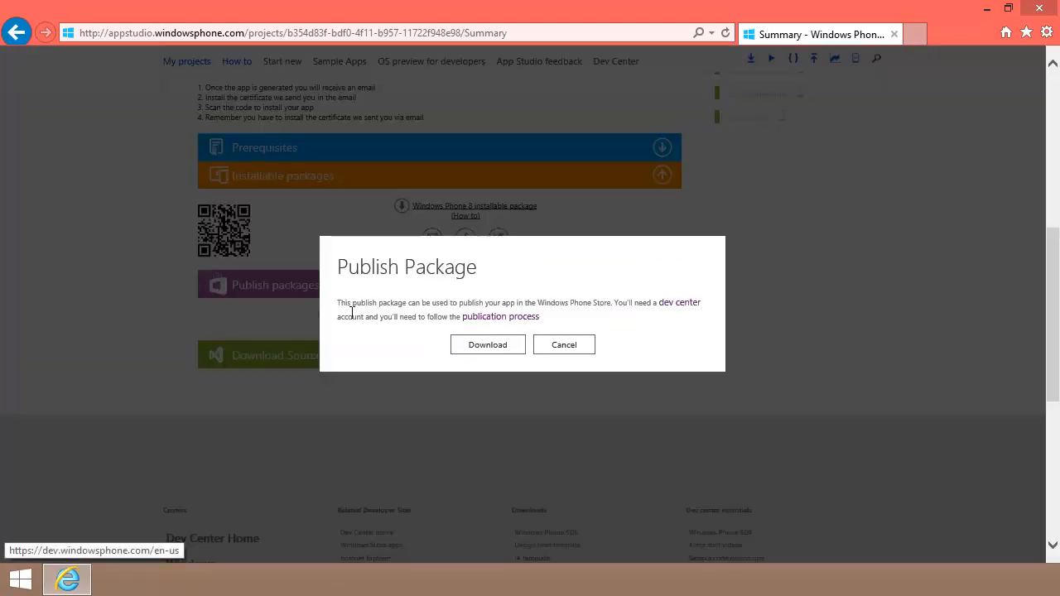
{"action": "left_click", "coordinate": [488, 344]}
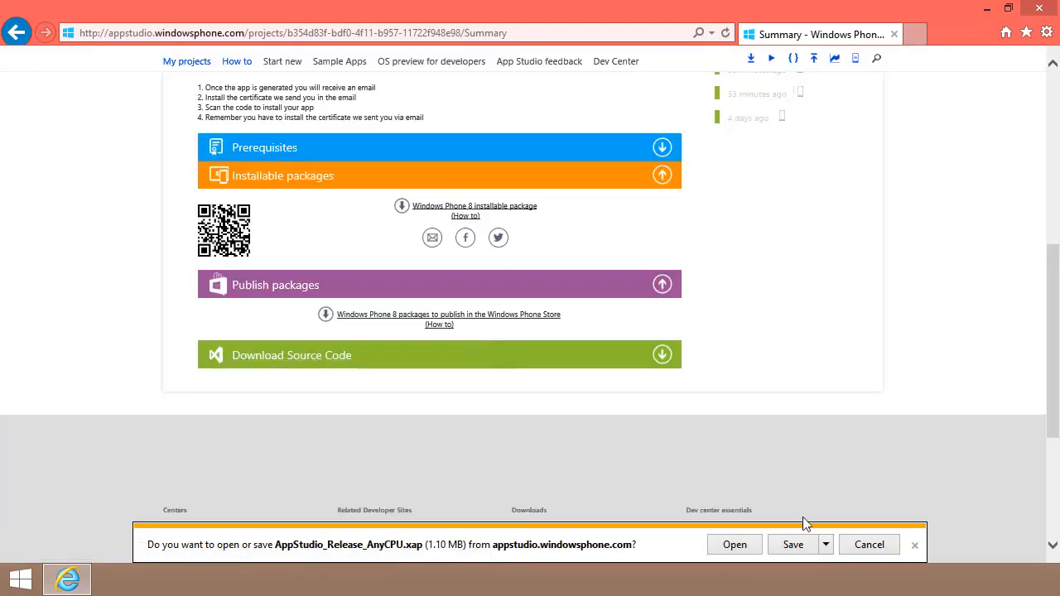
{"action": "left_click", "coordinate": [826, 545]}
{"action": "left_click", "coordinate": [865, 527]}
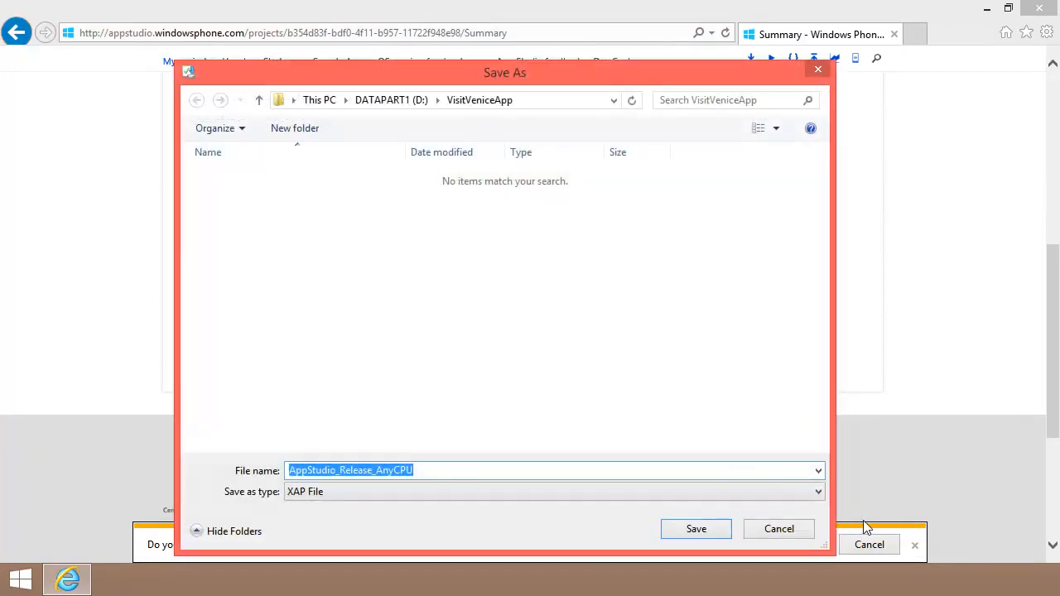
{"action": "left_click", "coordinate": [697, 529]}
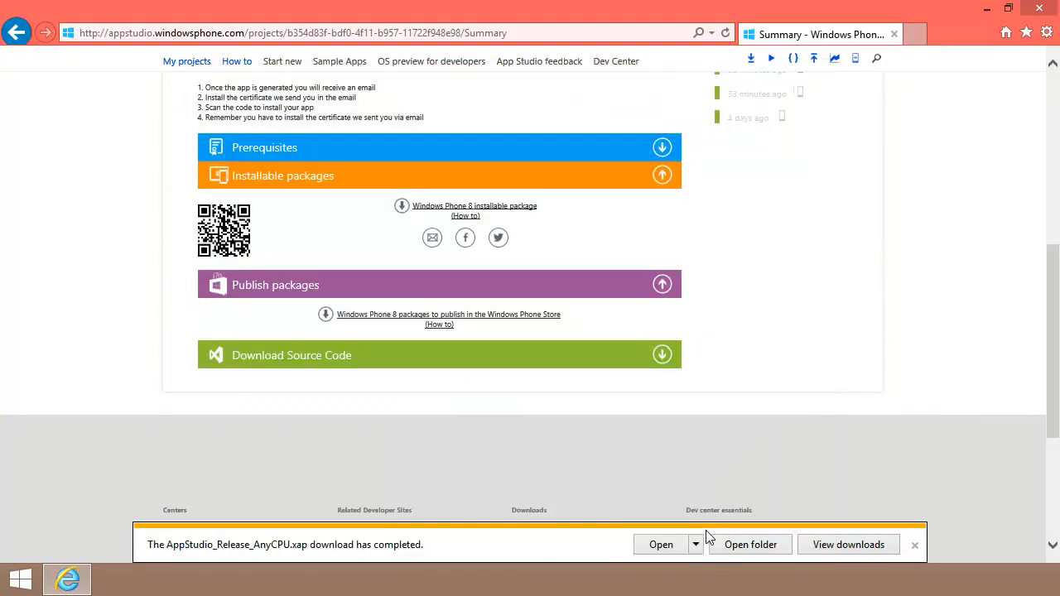
{"action": "left_click", "coordinate": [914, 545]}
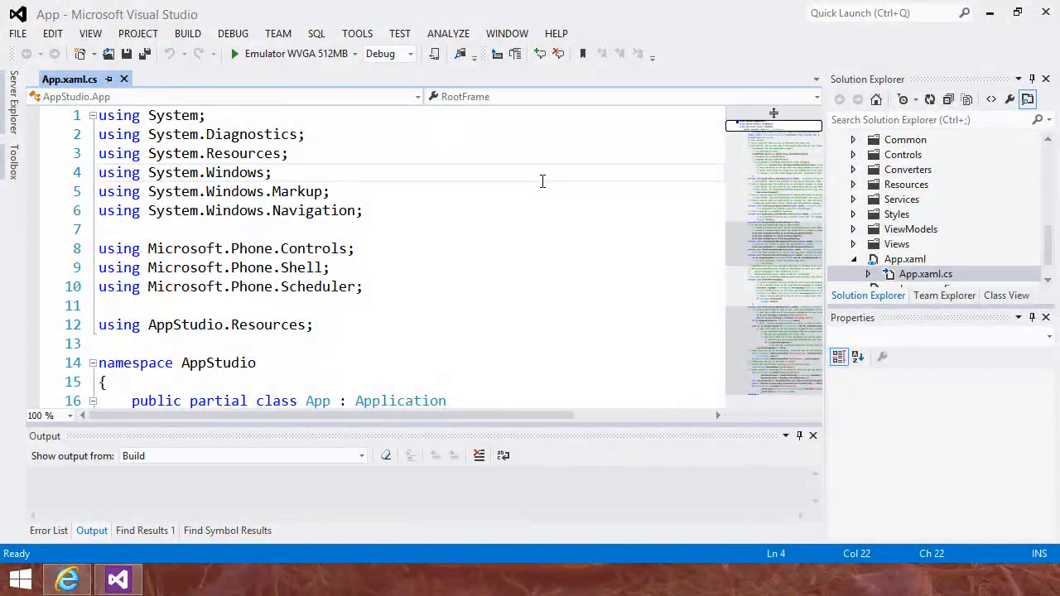
- In Visual Studio, set the App solution's configuration to Release and build the solution
{"action": "left_click", "coordinate": [410, 53]}
{"action": "left_click", "coordinate": [357, 88]}
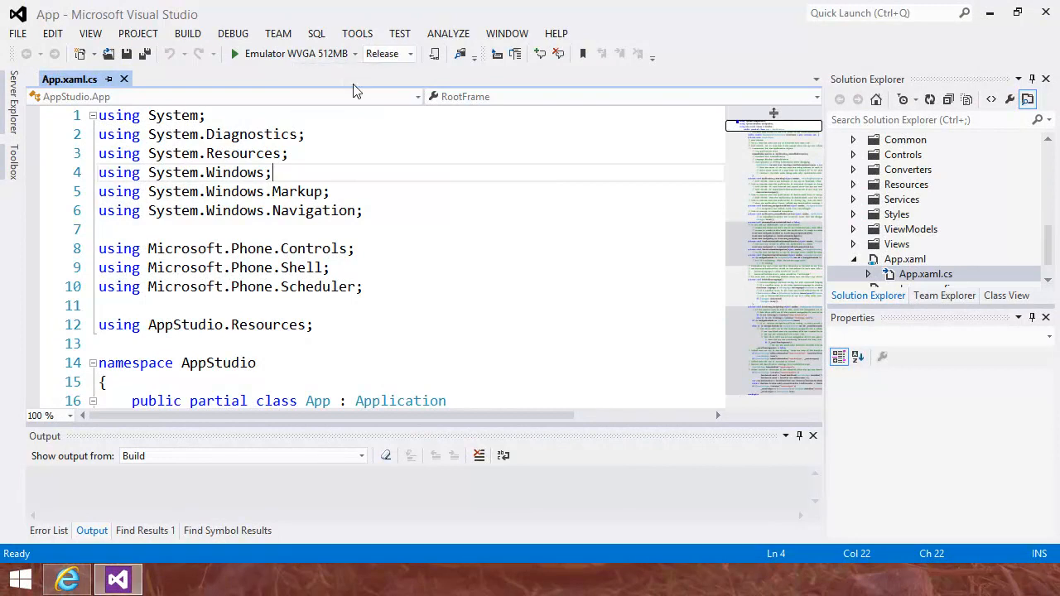
{"action": "left_click", "coordinate": [187, 33]}
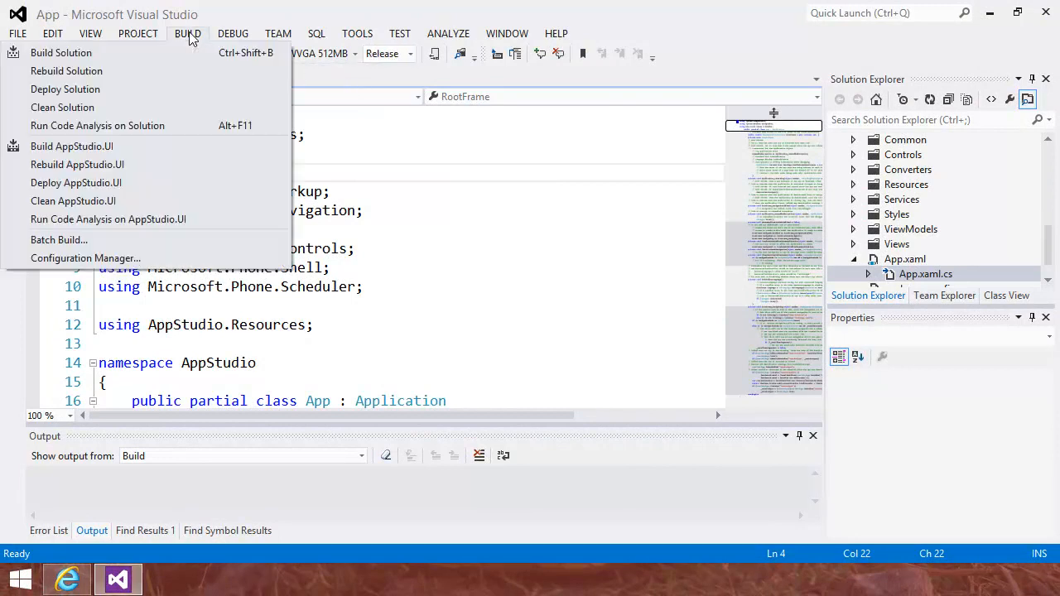
{"action": "left_click", "coordinate": [61, 53]}
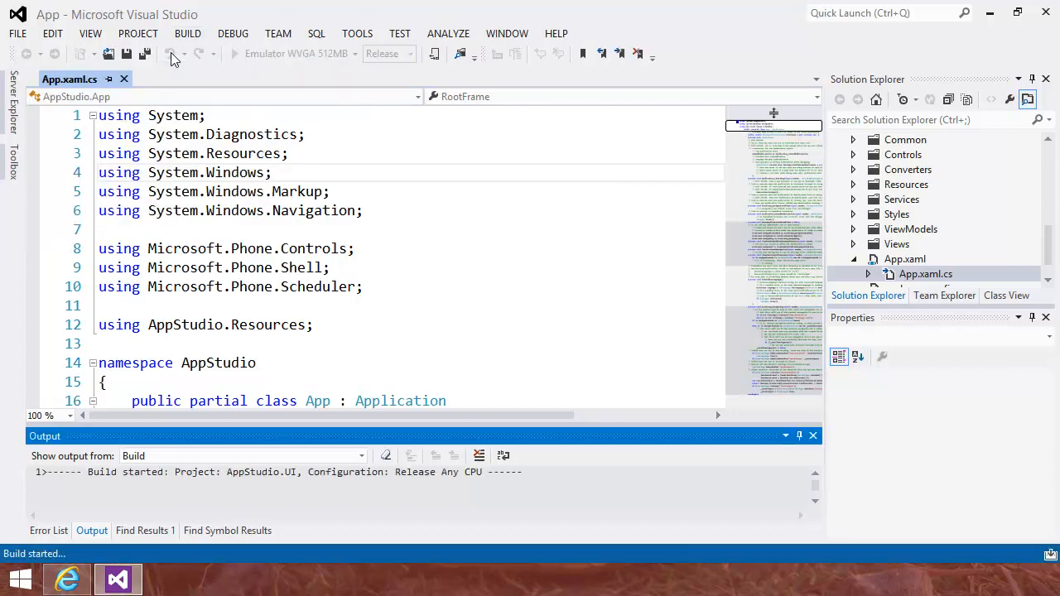
- Open the solution's folder in File Explorer and look through the build output in AppStudio.UI\Bin\Release
{"action": "left_click_drag", "start_coordinate": [1049, 237], "coordinate": [1052, 147]}
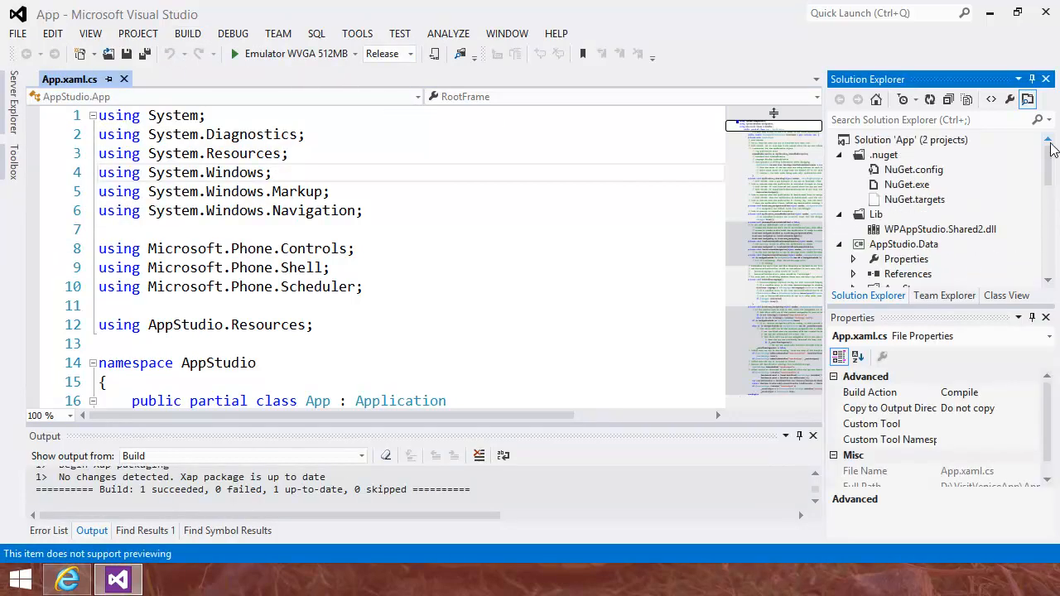
{"action": "right_click", "coordinate": [912, 140]}
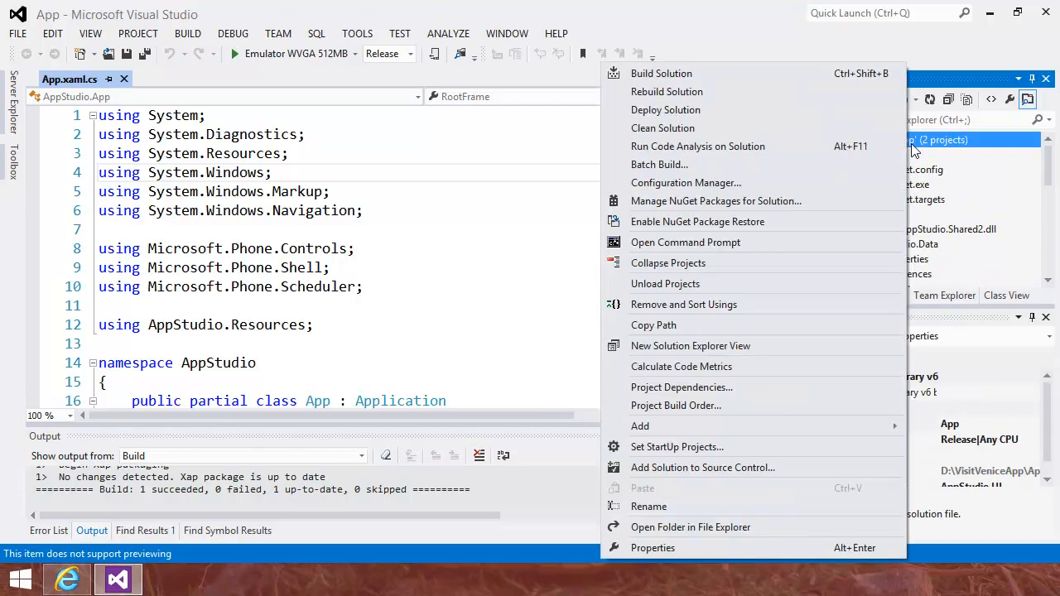
{"action": "left_click", "coordinate": [689, 528]}
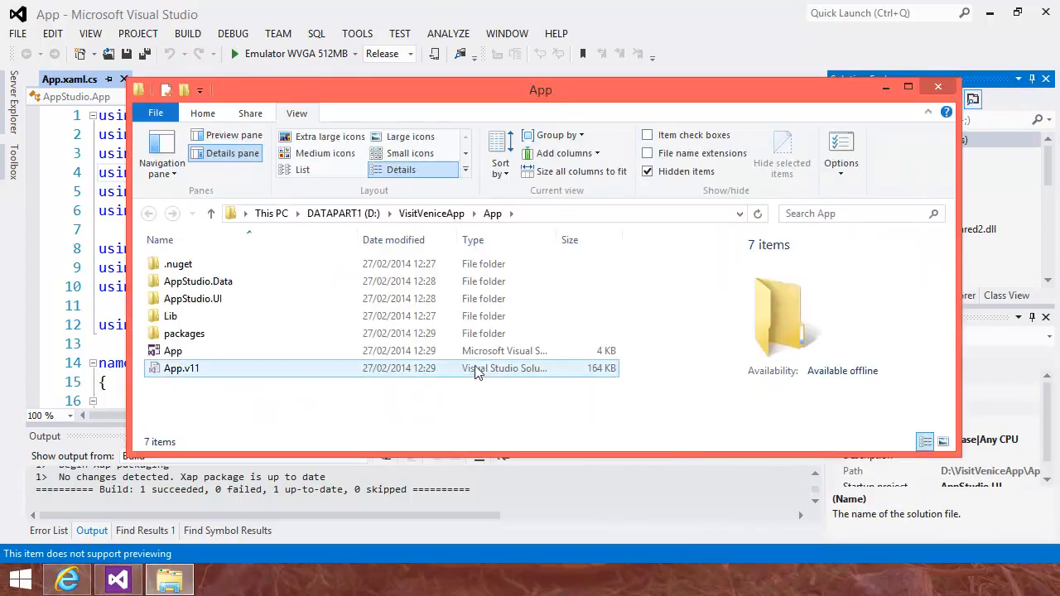
{"action": "double_click", "coordinate": [194, 300]}
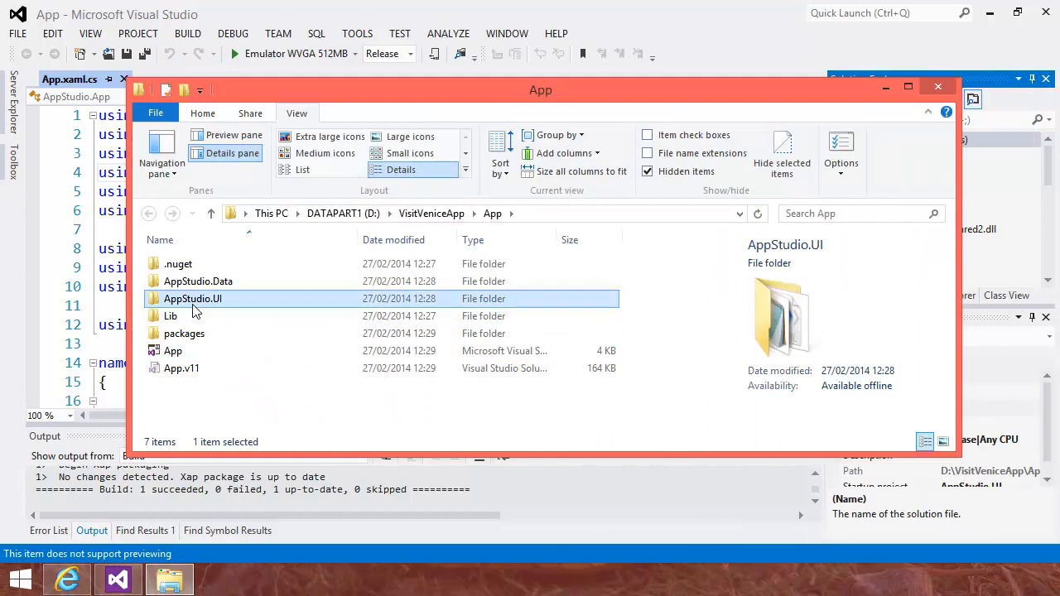
{"action": "double_click", "coordinate": [180, 285]}
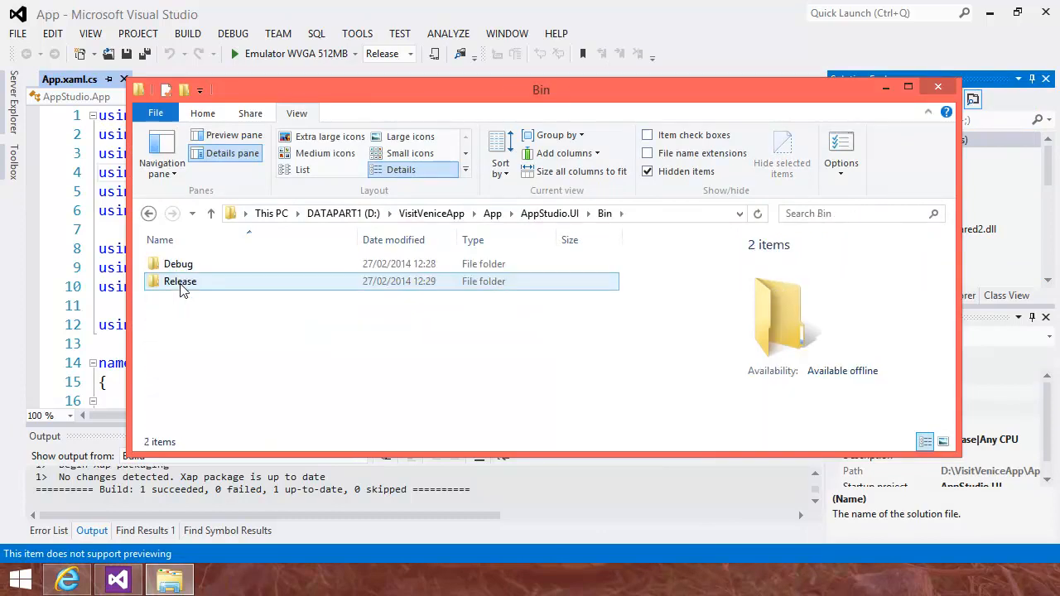
{"action": "double_click", "coordinate": [180, 283]}
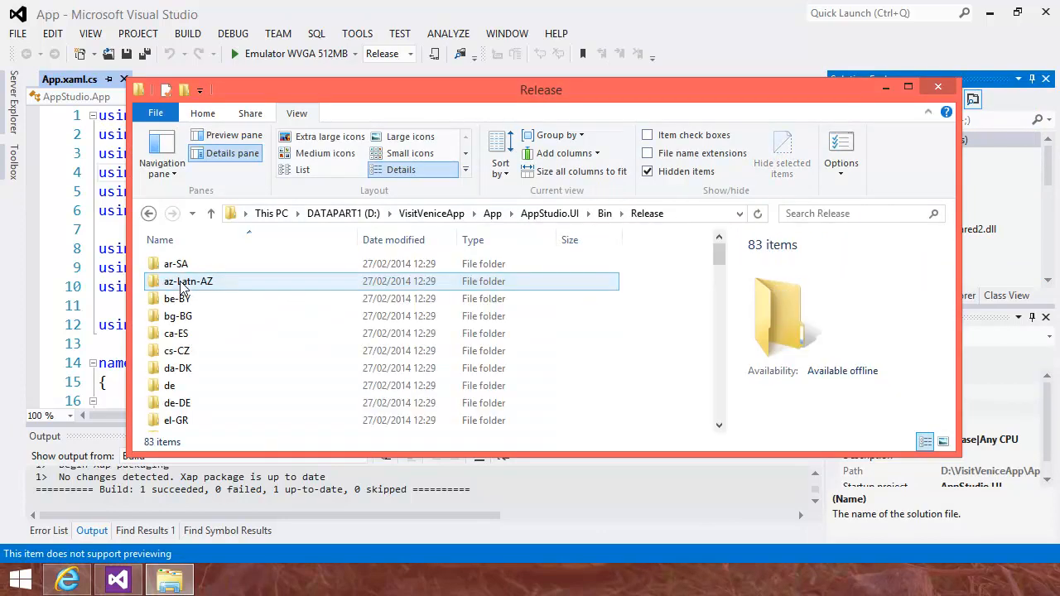
{"action": "left_click_drag", "start_coordinate": [717, 257], "coordinate": [718, 317]}
{"action": "left_click_drag", "start_coordinate": [717, 330], "coordinate": [702, 380]}
{"action": "left_click", "coordinate": [273, 345]}
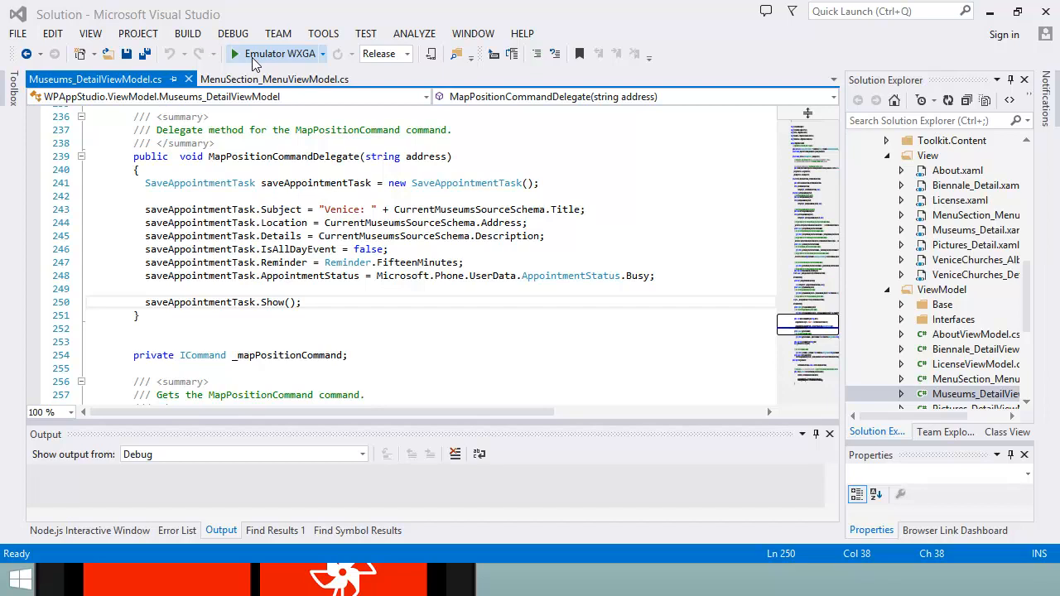
- Run the Venice Trip solution in Emulator WXGA and bring up the app's Museums page
{"action": "left_click", "coordinate": [252, 58]}
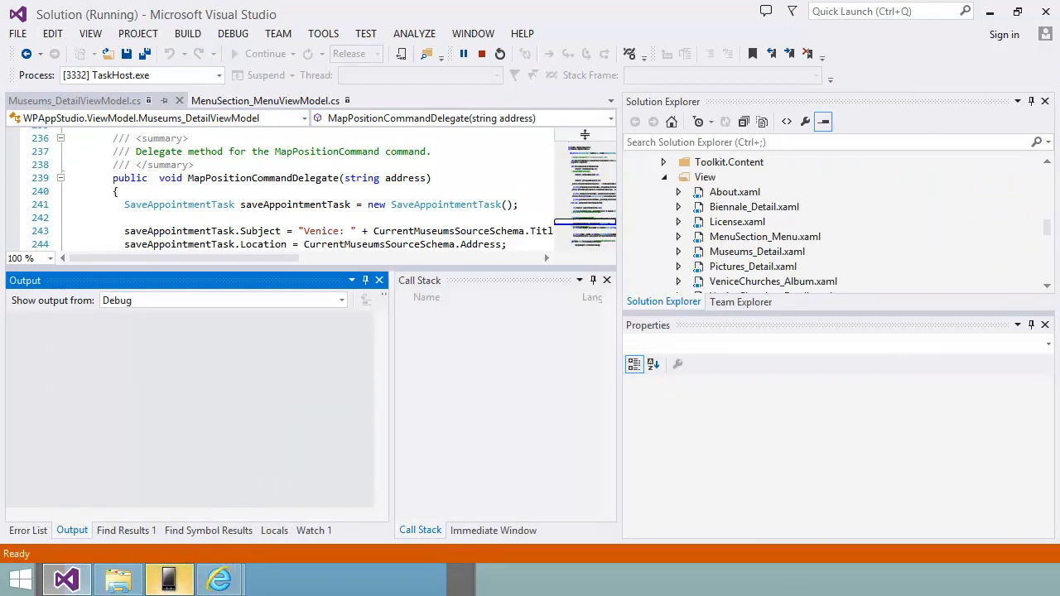
{"action": "left_click", "coordinate": [166, 585]}
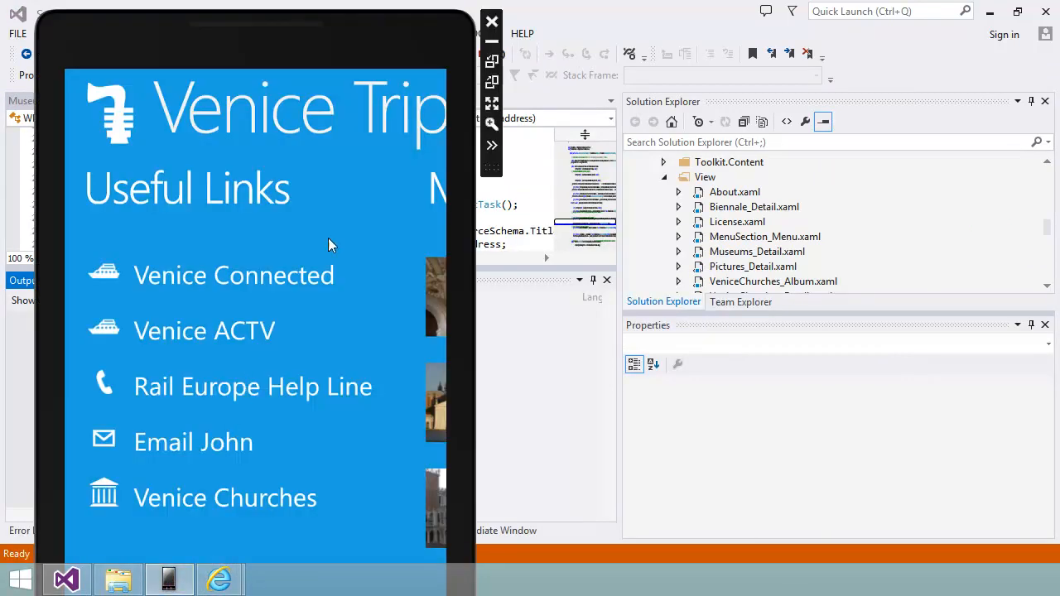
{"action": "left_click_drag", "start_coordinate": [328, 238], "coordinate": [105, 228]}
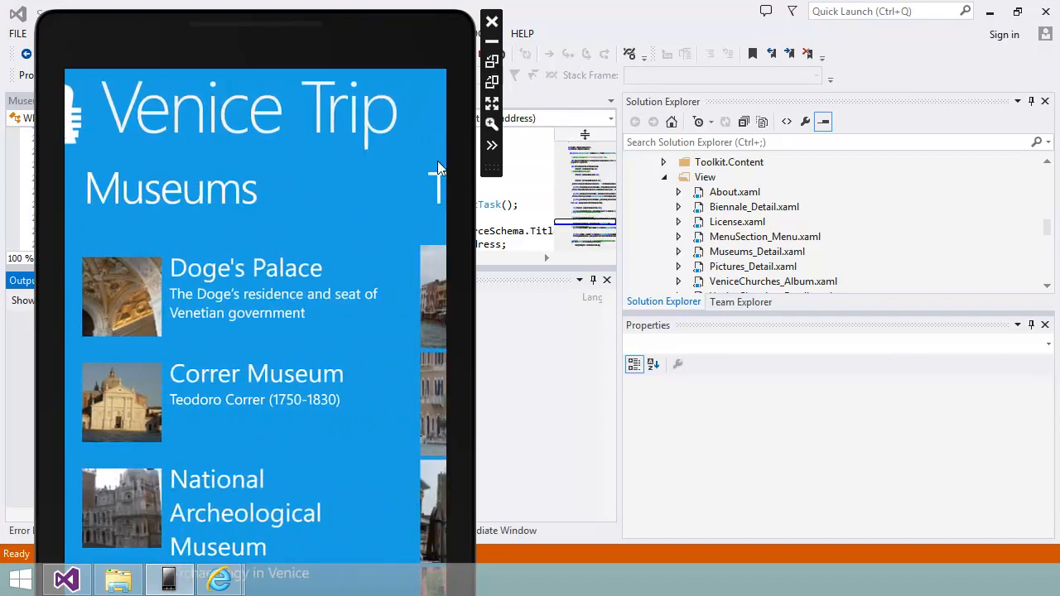
- Capture the emulator's Museums page with the additional screenshot tool and save it as shot2 in PNG format in the MyXapFiles folder
{"action": "left_click", "coordinate": [492, 147]}
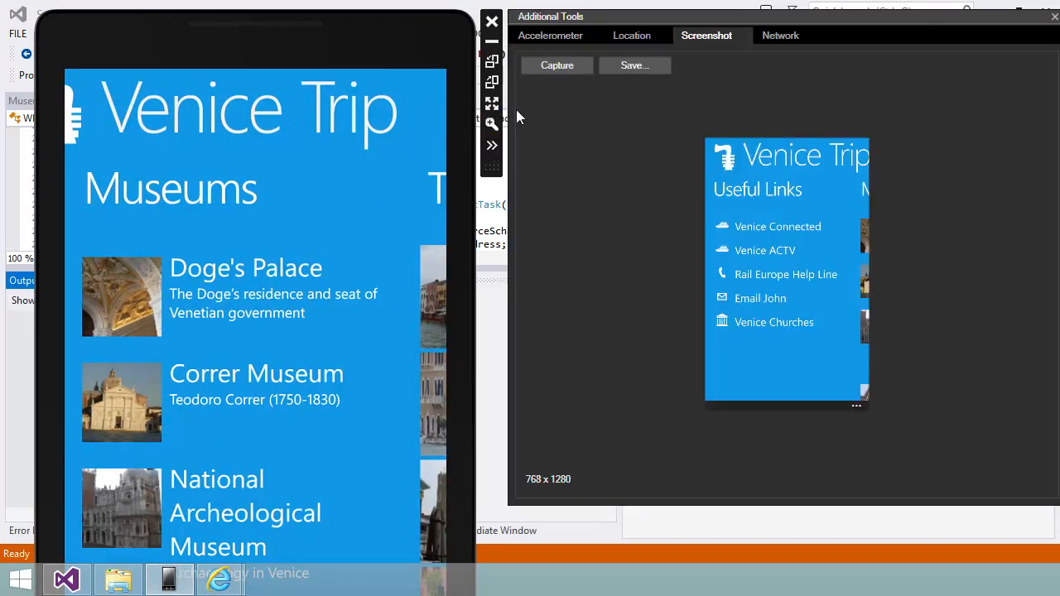
{"action": "left_click", "coordinate": [552, 65]}
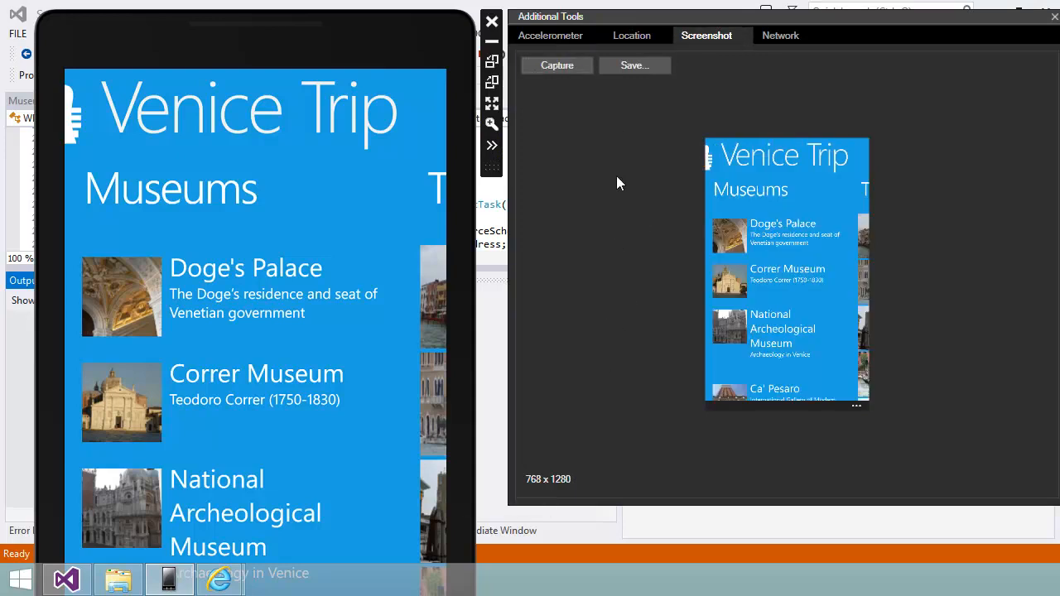
{"action": "left_click", "coordinate": [623, 67]}
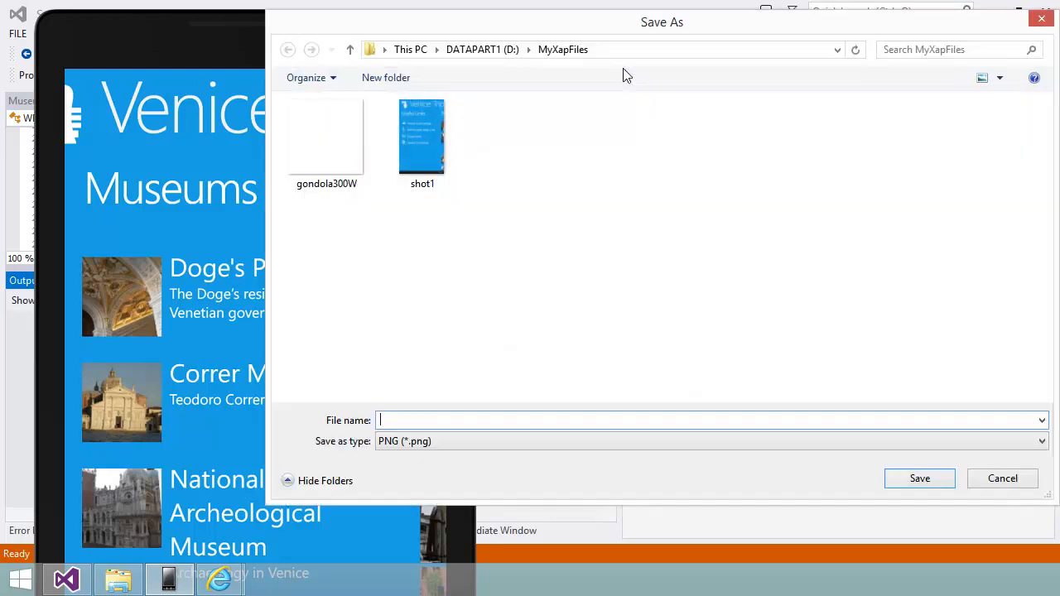
{"action": "left_click", "coordinate": [439, 147]}
{"action": "left_click", "coordinate": [419, 420]}
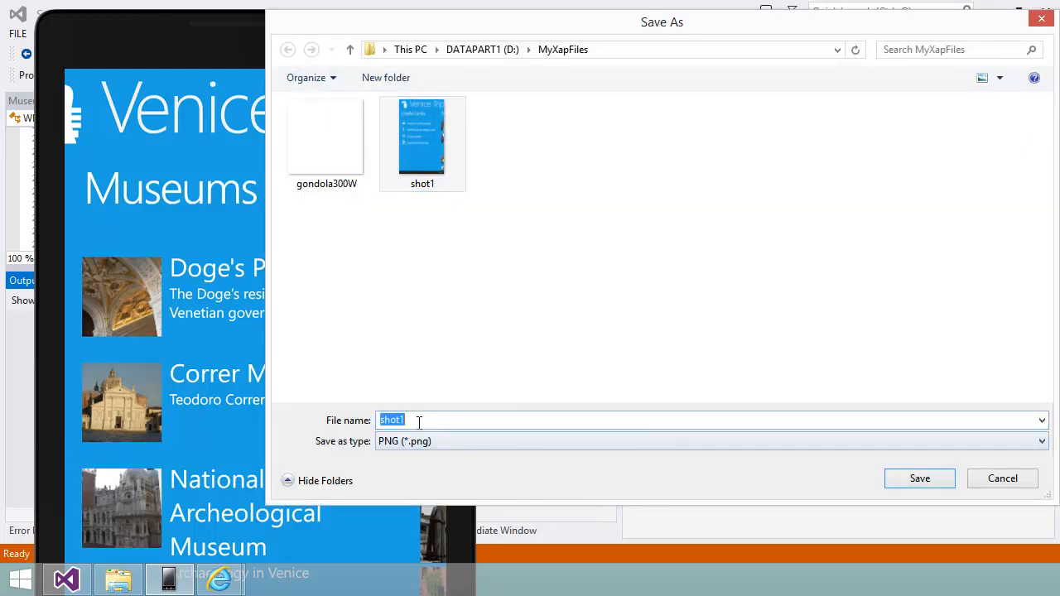
{"action": "left_click", "coordinate": [426, 422]}
{"action": "key", "text": "BackSpace"}
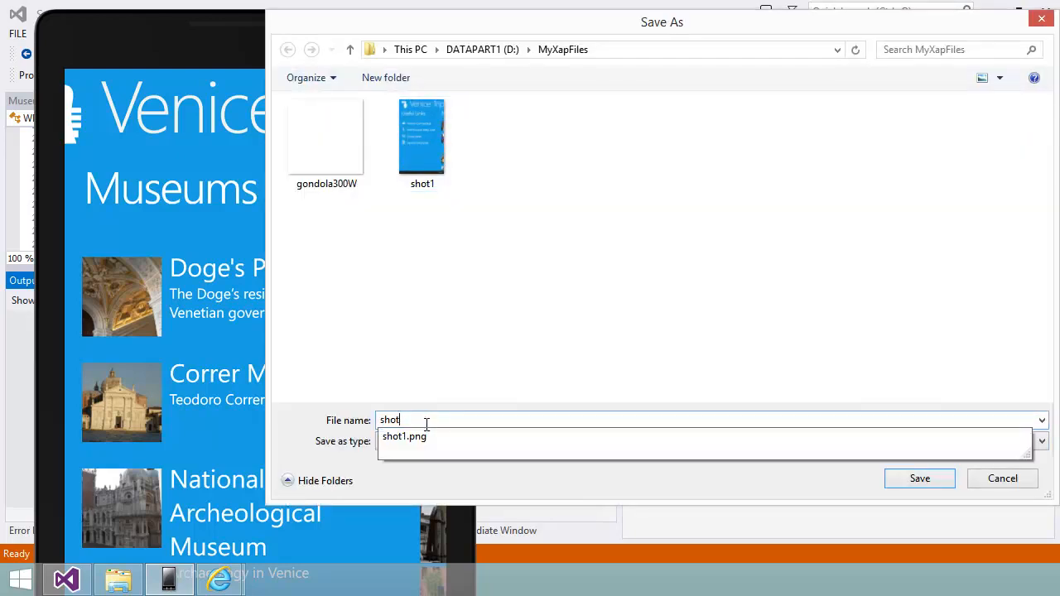
{"action": "type", "text": "2"}
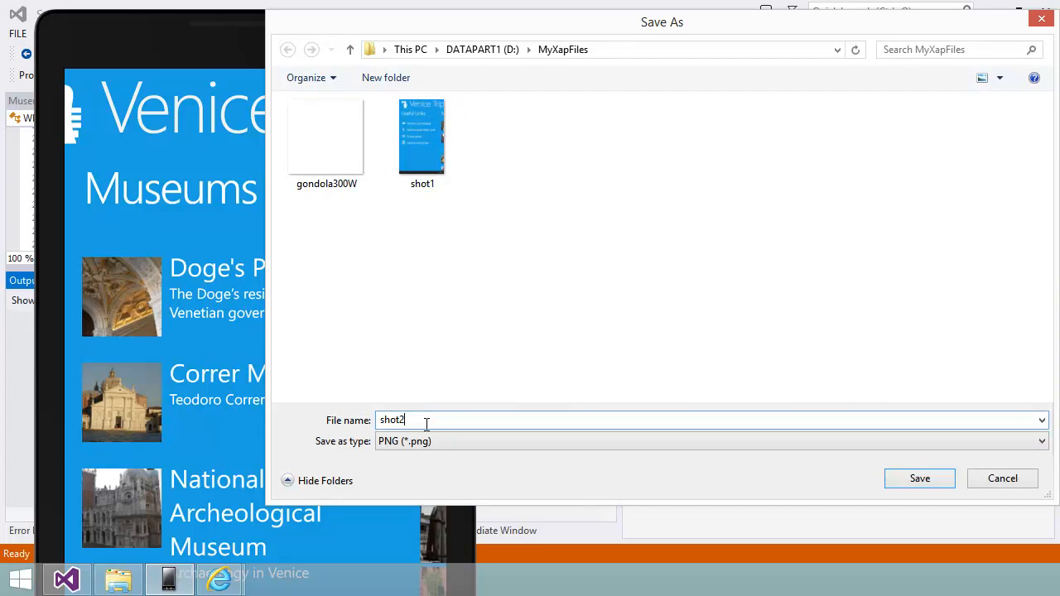
{"action": "left_click", "coordinate": [909, 485]}
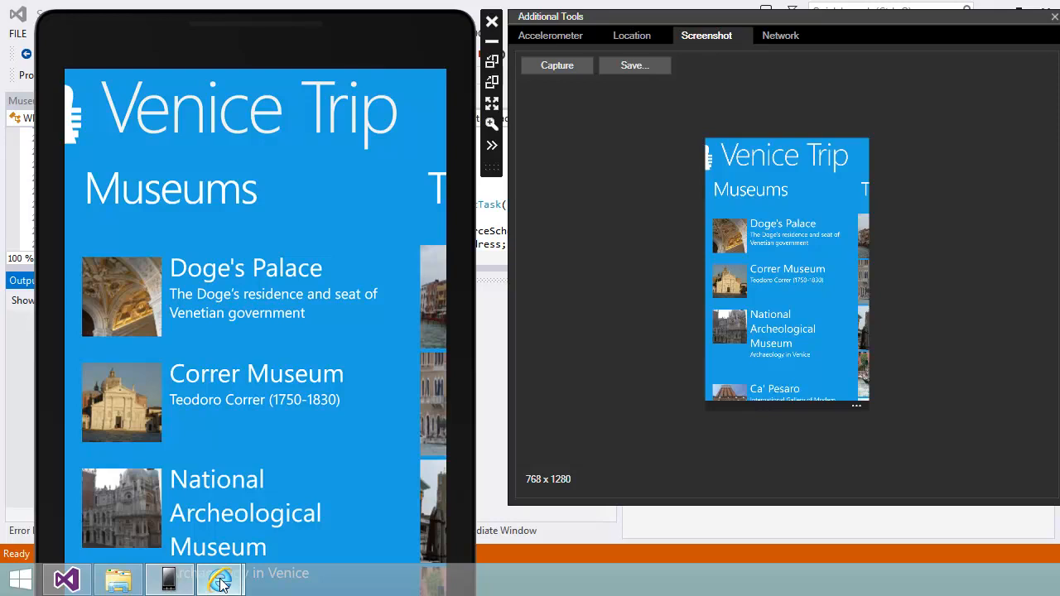
- Switch to Internet Explorer and view the Windows Phone 7.5 submission blog post and the multi-resolution apps article
{"action": "mouse_move", "coordinate": [222, 583]}
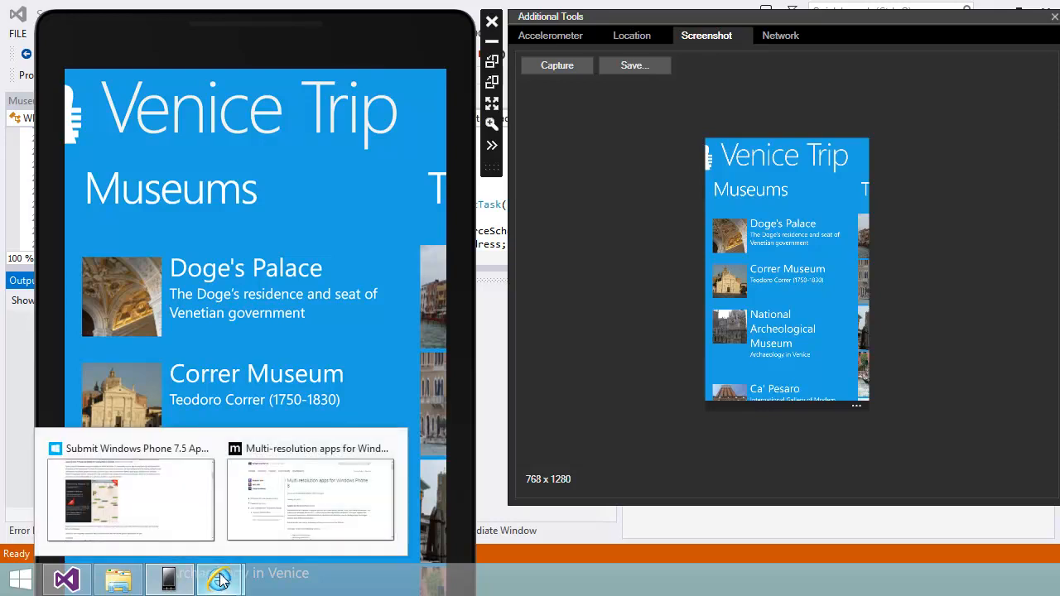
{"action": "left_click", "coordinate": [190, 520]}
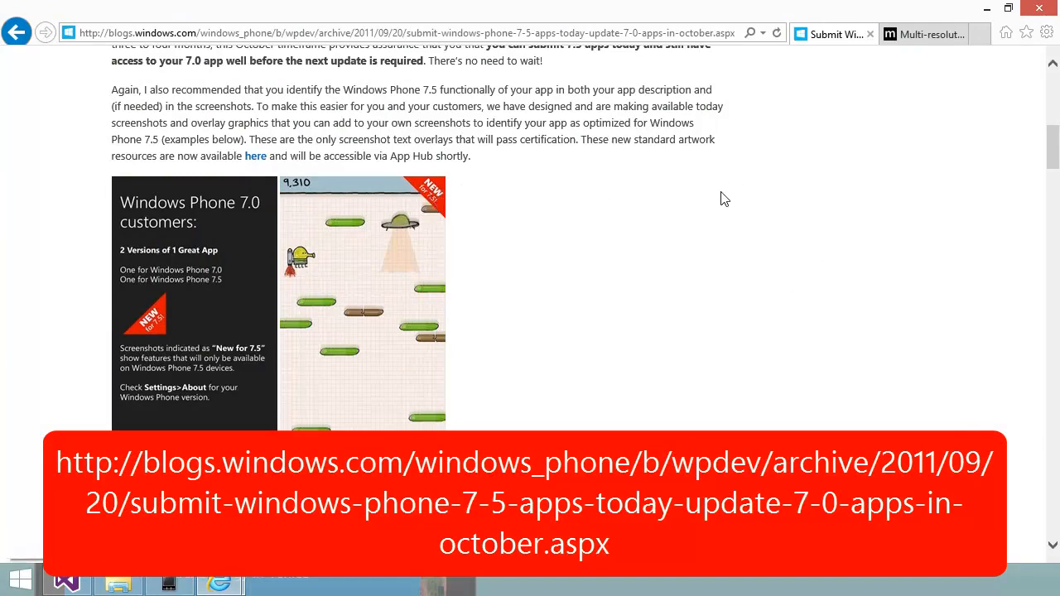
{"action": "left_click_drag", "start_coordinate": [1052, 161], "coordinate": [1054, 100]}
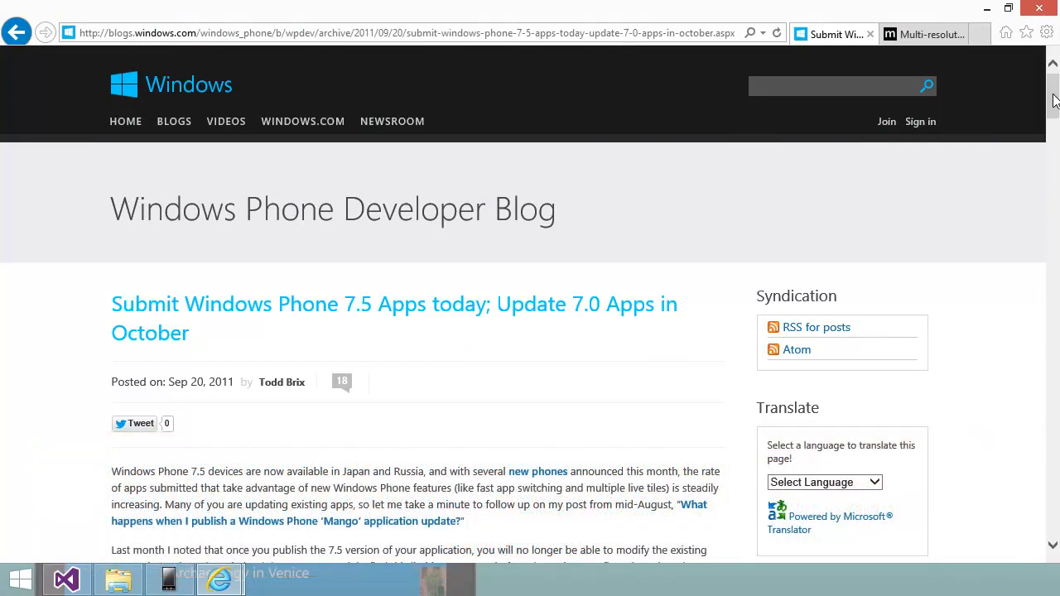
{"action": "left_click", "coordinate": [917, 35]}
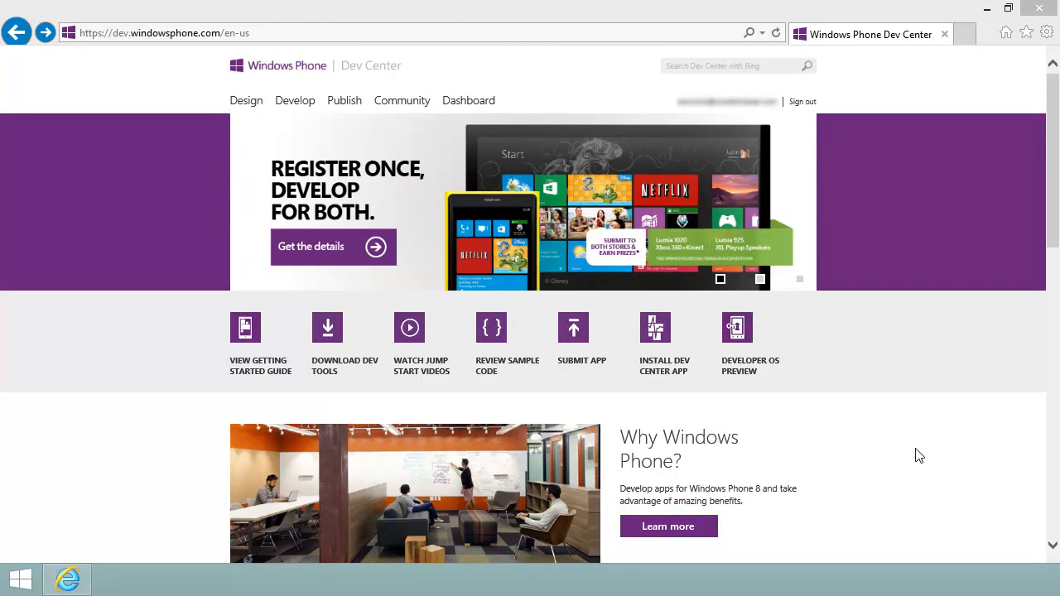
- Start a new app submission in the Windows Phone Dev Center and enter Visit Venice as the app alias
{"action": "left_click", "coordinate": [570, 335]}
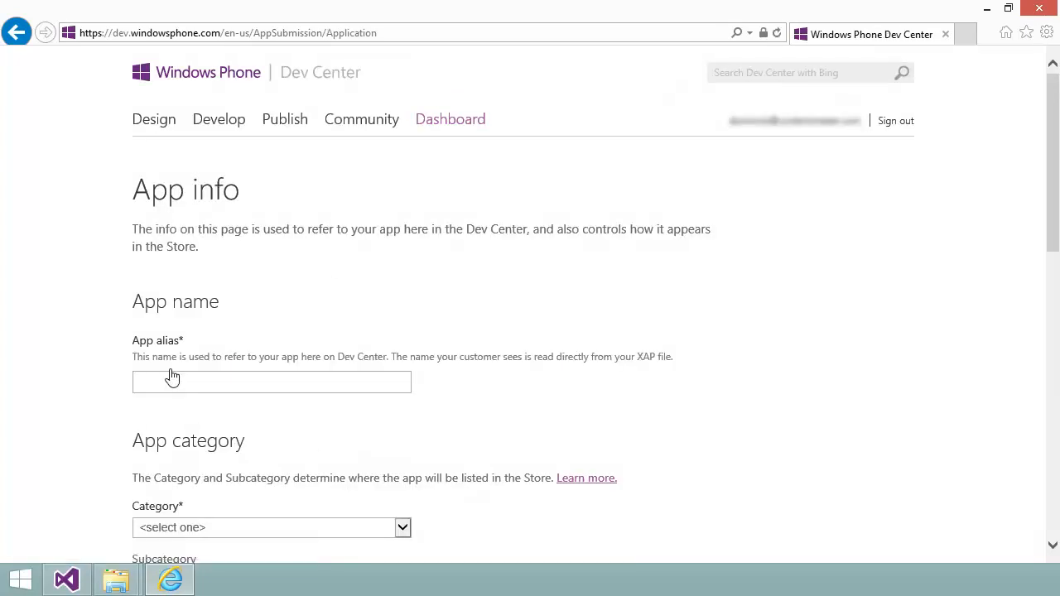
{"action": "left_click", "coordinate": [187, 381]}
{"action": "type", "text": "Visit Venice"}
{"action": "key", "text": "Tab"}
{"action": "key", "text": "Tab"}
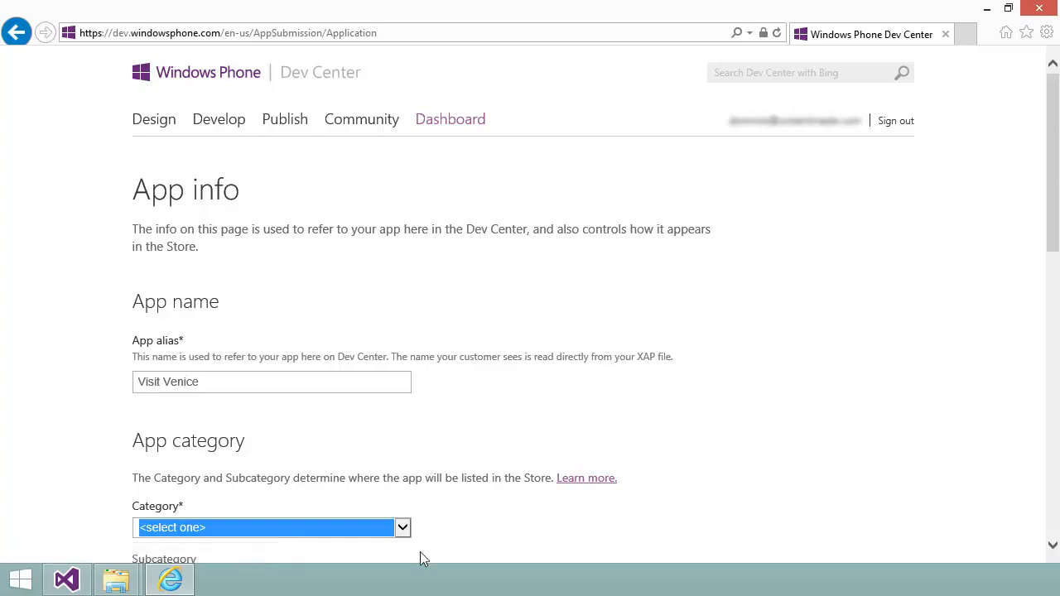
- Set the app category to travel + navigation and the subcategory to planning
{"action": "left_click", "coordinate": [405, 532]}
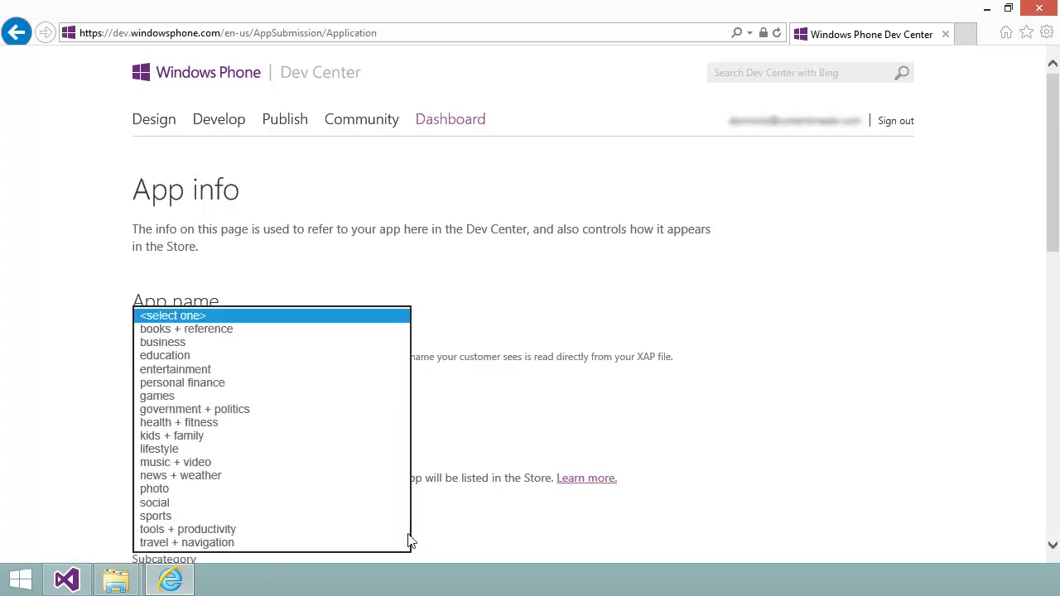
{"action": "left_click", "coordinate": [303, 544]}
{"action": "left_click", "coordinate": [466, 535]}
{"action": "scroll", "coordinate": [483, 533], "scroll_direction": "down", "scroll_amount": 3}
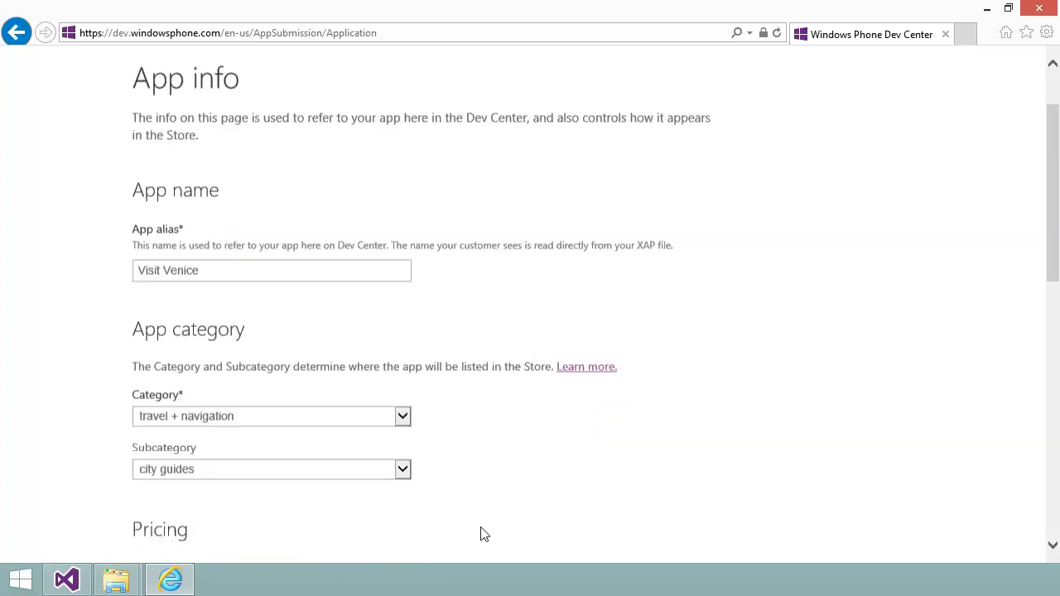
{"action": "left_click", "coordinate": [403, 425]}
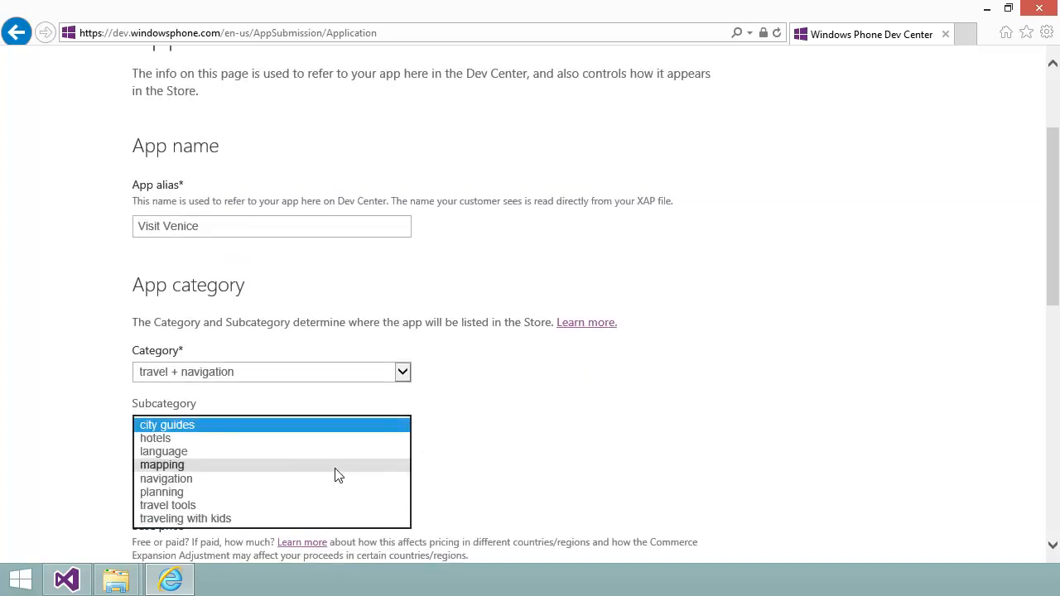
{"action": "left_click", "coordinate": [282, 494]}
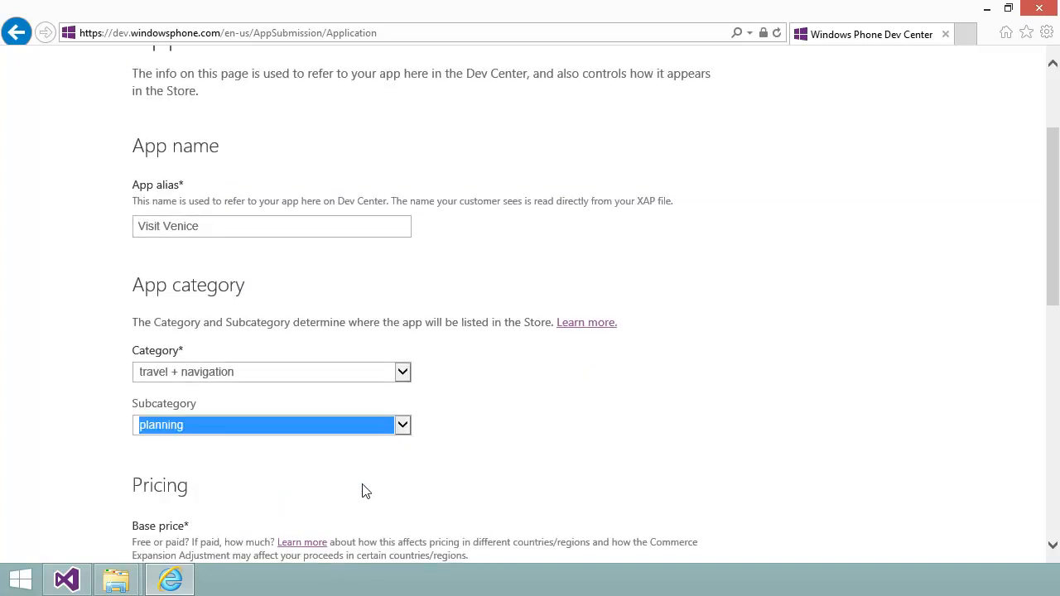
{"action": "left_click", "coordinate": [423, 485]}
- Review the pricing, market distribution and additional publishing options, and save the app info with their default settings
{"action": "scroll", "coordinate": [426, 484], "scroll_direction": "down", "scroll_amount": 1}
{"action": "scroll", "coordinate": [427, 484], "scroll_direction": "down", "scroll_amount": 3}
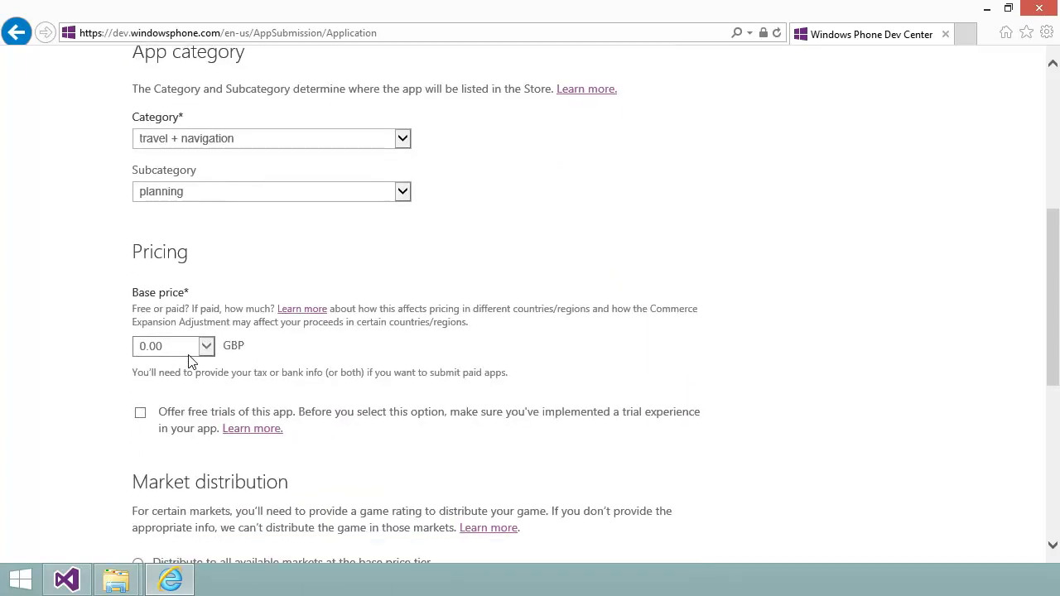
{"action": "scroll", "coordinate": [398, 477], "scroll_direction": "down", "scroll_amount": 5}
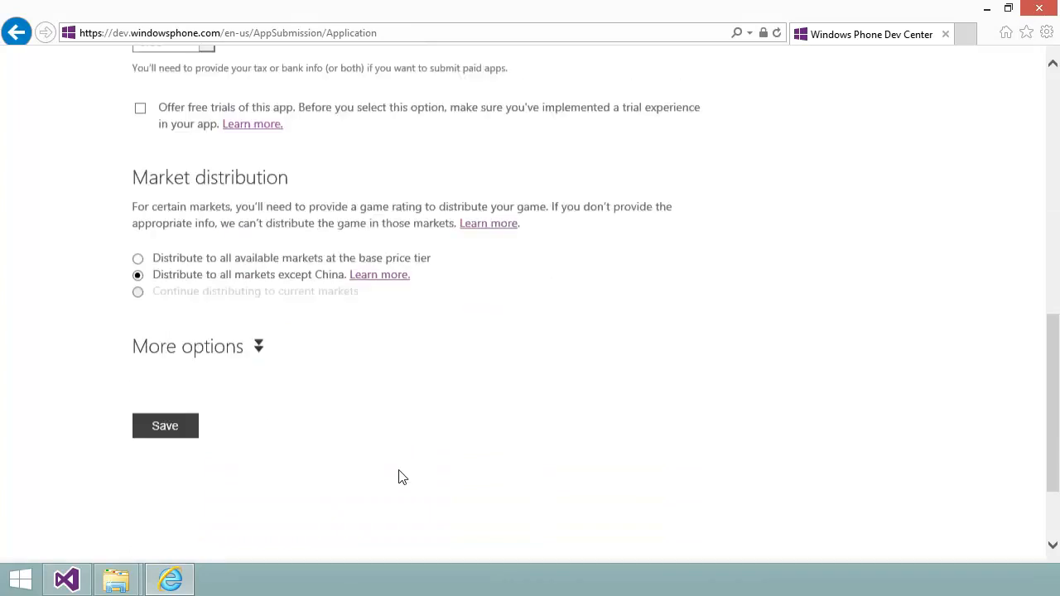
{"action": "left_click", "coordinate": [260, 263]}
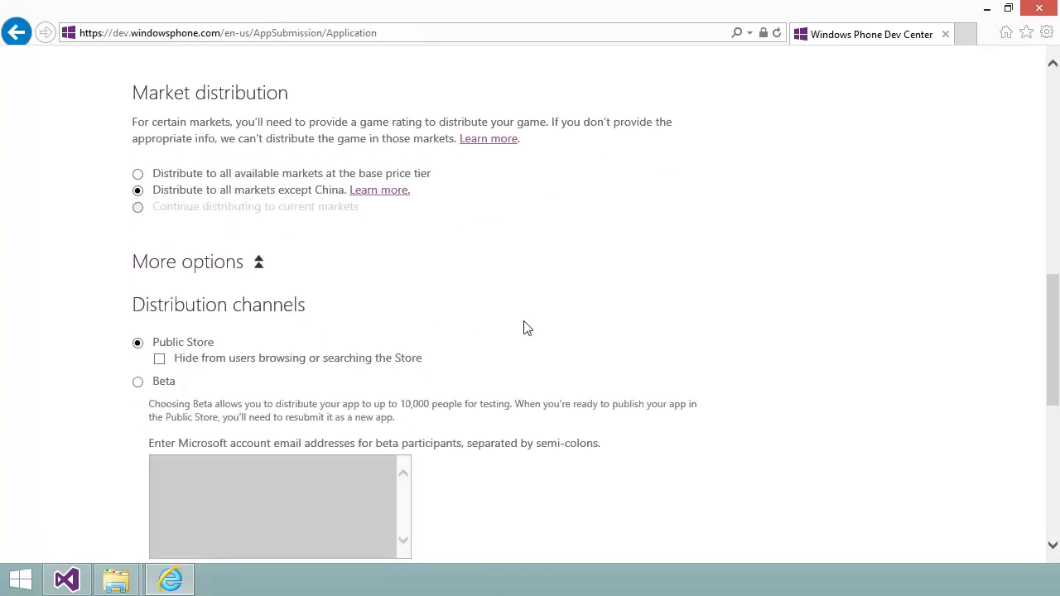
{"action": "scroll", "coordinate": [525, 328], "scroll_direction": "down", "scroll_amount": 5}
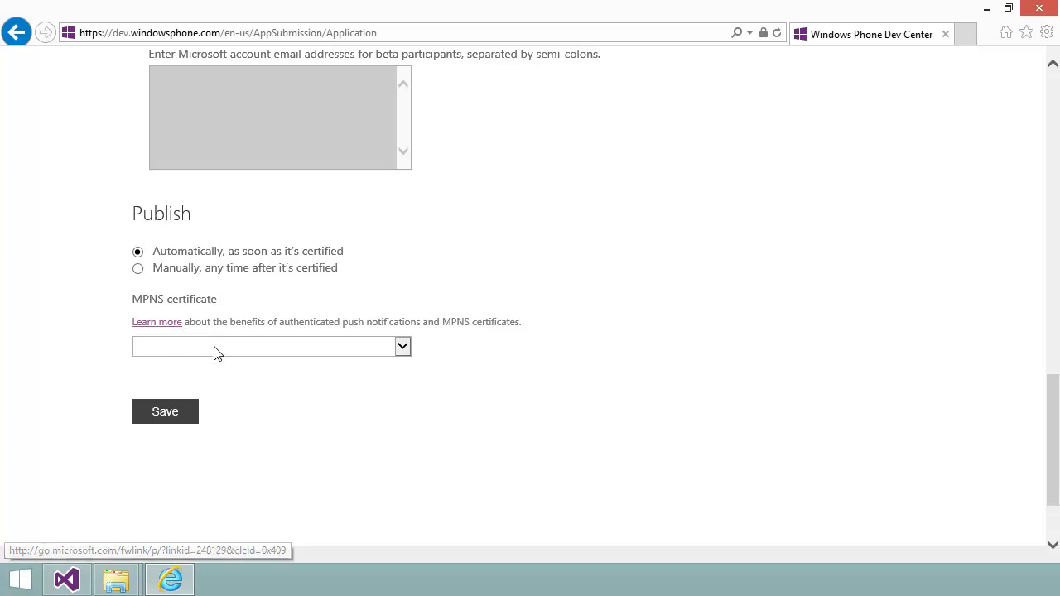
{"action": "left_click", "coordinate": [173, 411]}
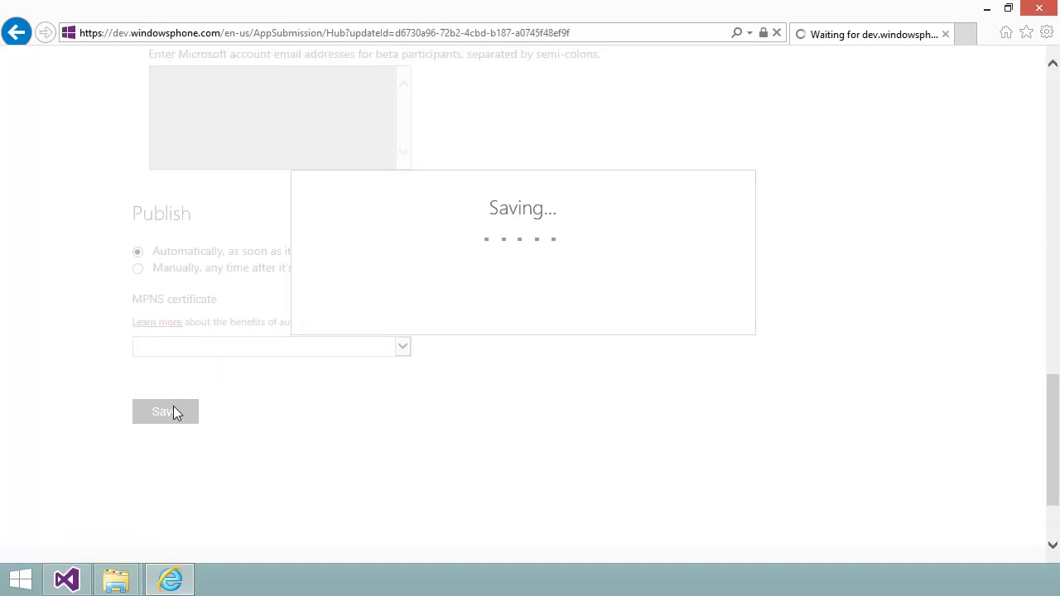
- Open the XAP upload and description stage of the submission and upload WPAppStudio.xap from the MyXapFiles folder
{"action": "left_click", "coordinate": [169, 481]}
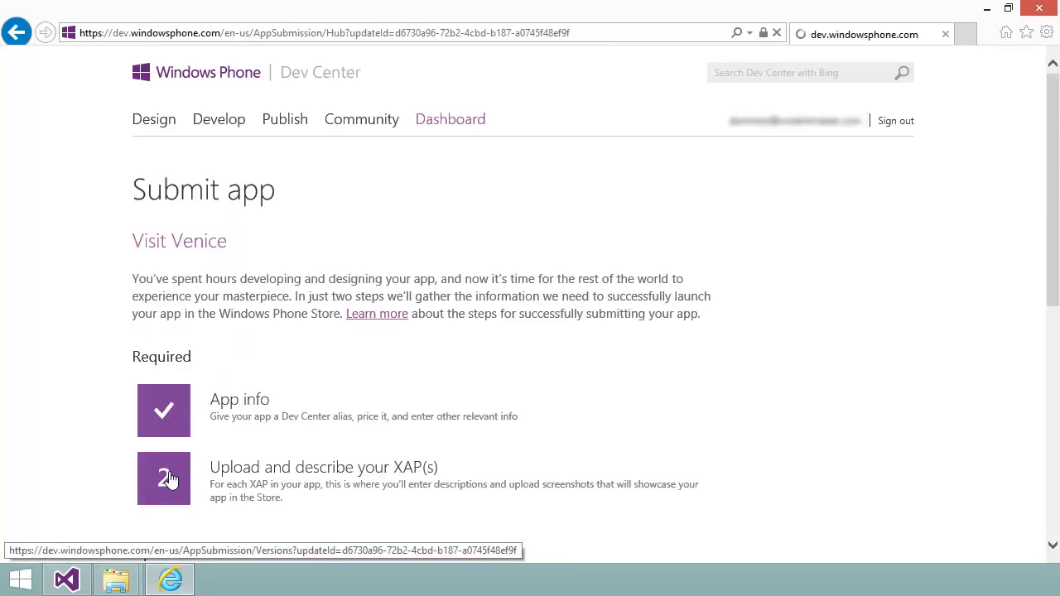
{"action": "left_click", "coordinate": [173, 479]}
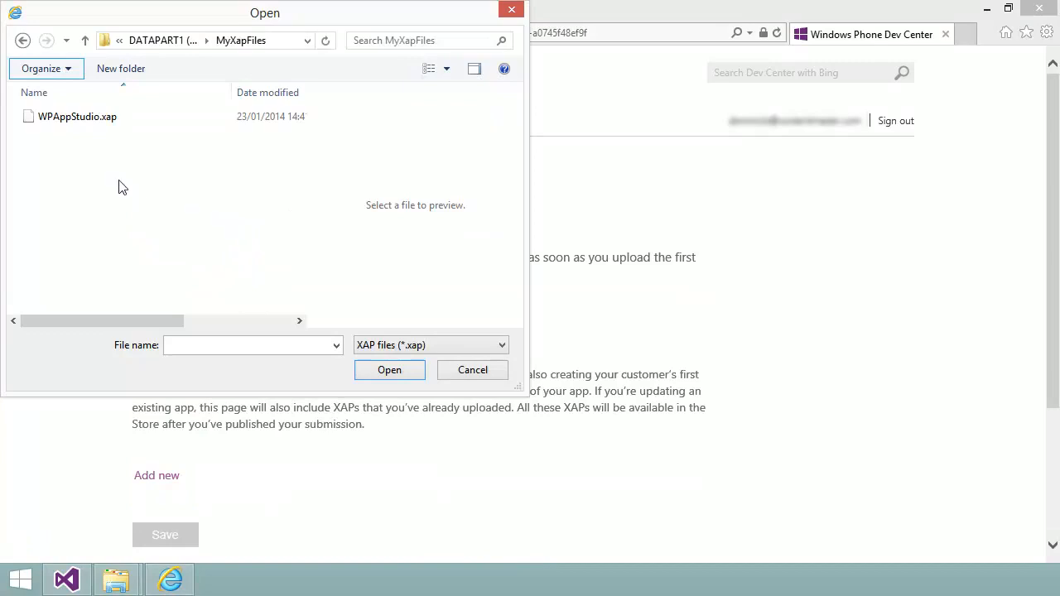
{"action": "left_click", "coordinate": [78, 121]}
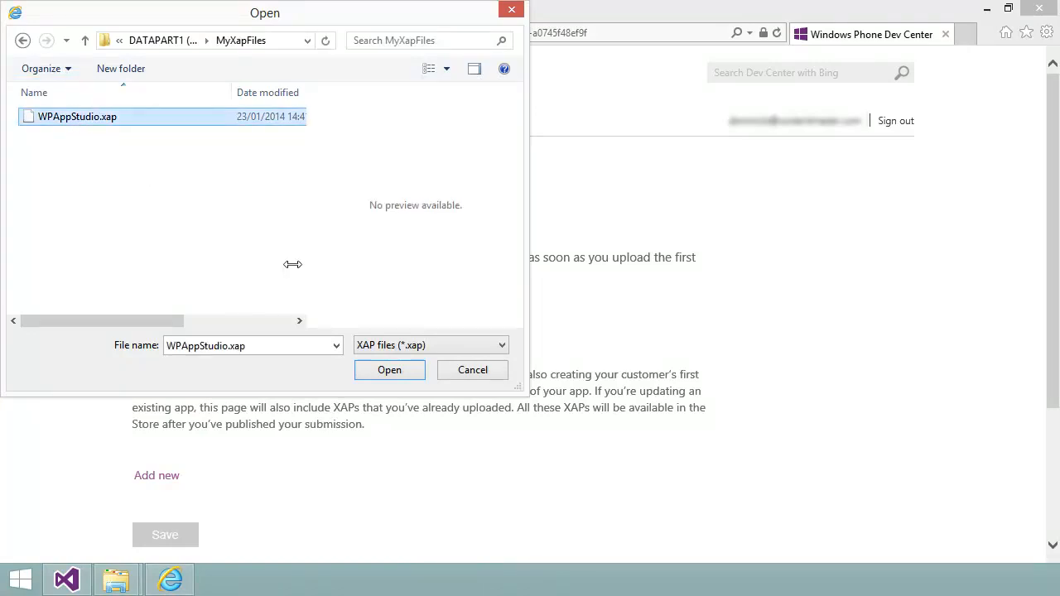
{"action": "left_click", "coordinate": [389, 370]}
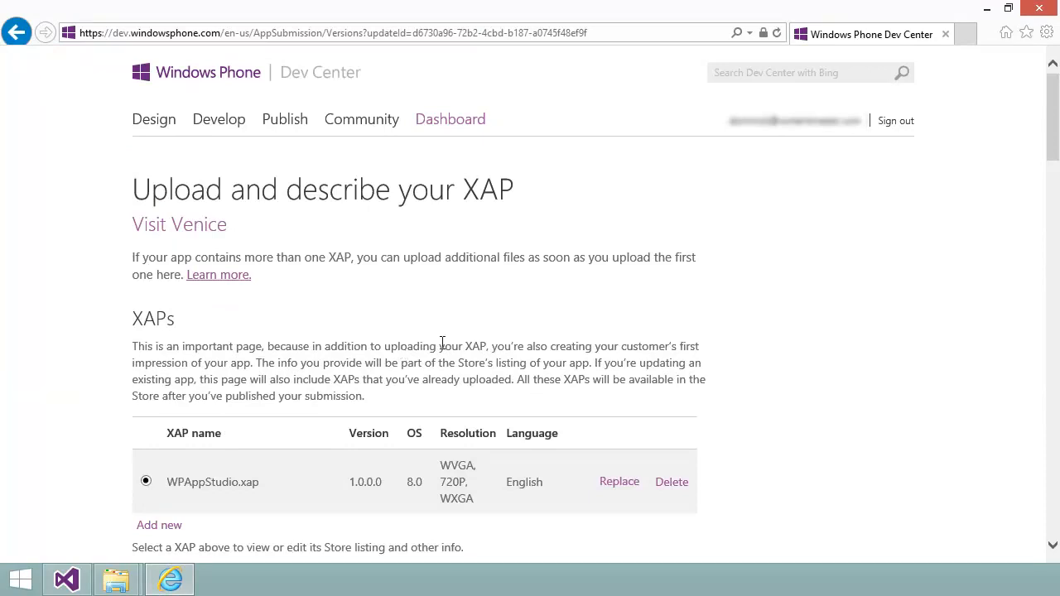
- Enter the Store description "If you're planning to visit Venice, then this app will..." and the keywords venice, italy and travel
{"action": "scroll", "coordinate": [711, 383], "scroll_direction": "down", "scroll_amount": 8}
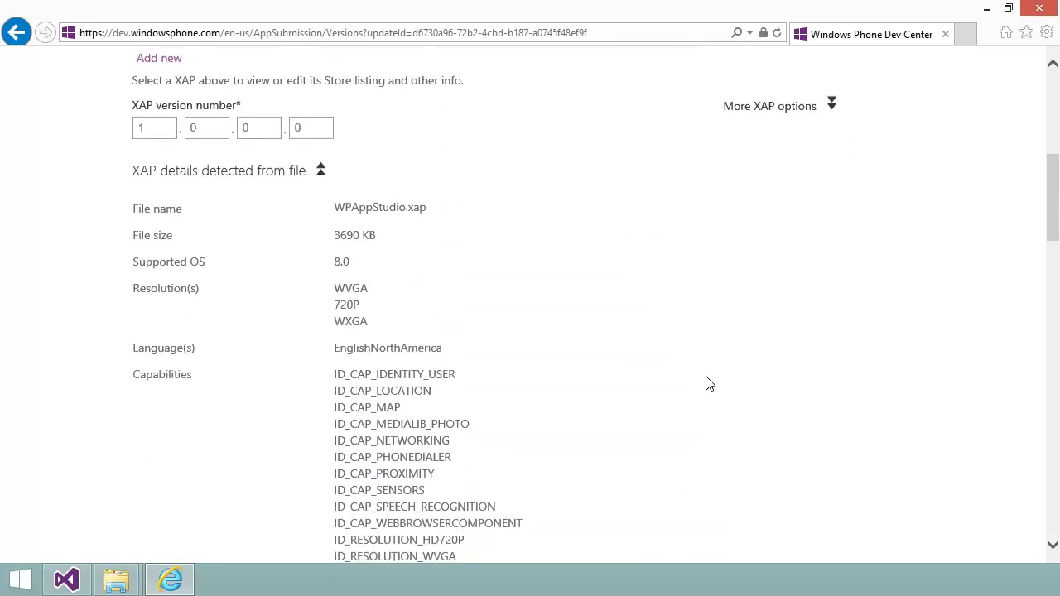
{"action": "scroll", "coordinate": [698, 383], "scroll_direction": "down", "scroll_amount": 3}
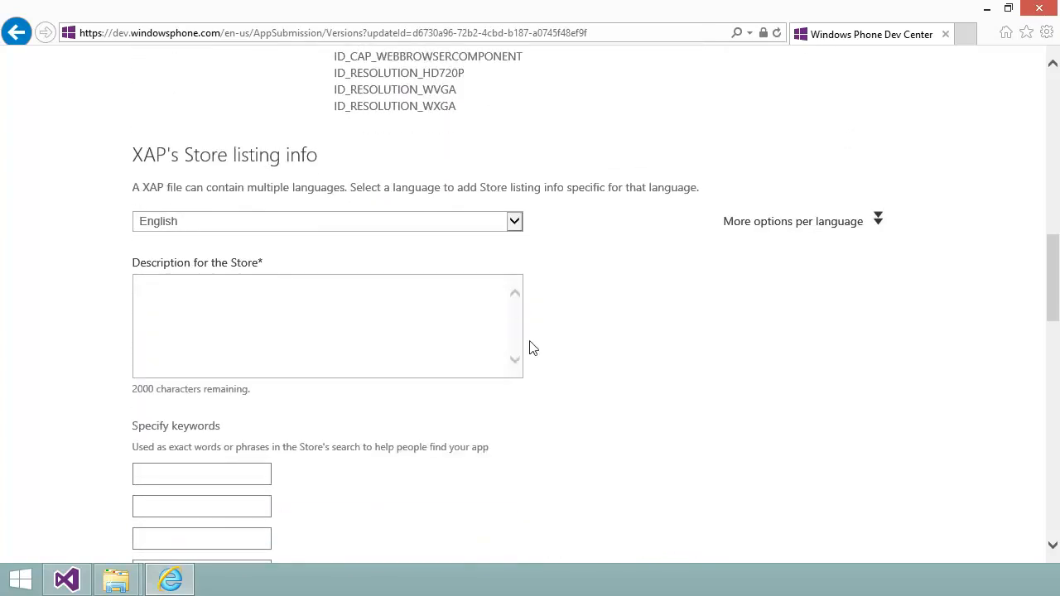
{"action": "left_click", "coordinate": [336, 302]}
{"action": "type", "text": "If you're planning to visit Venice, then this app will..."}
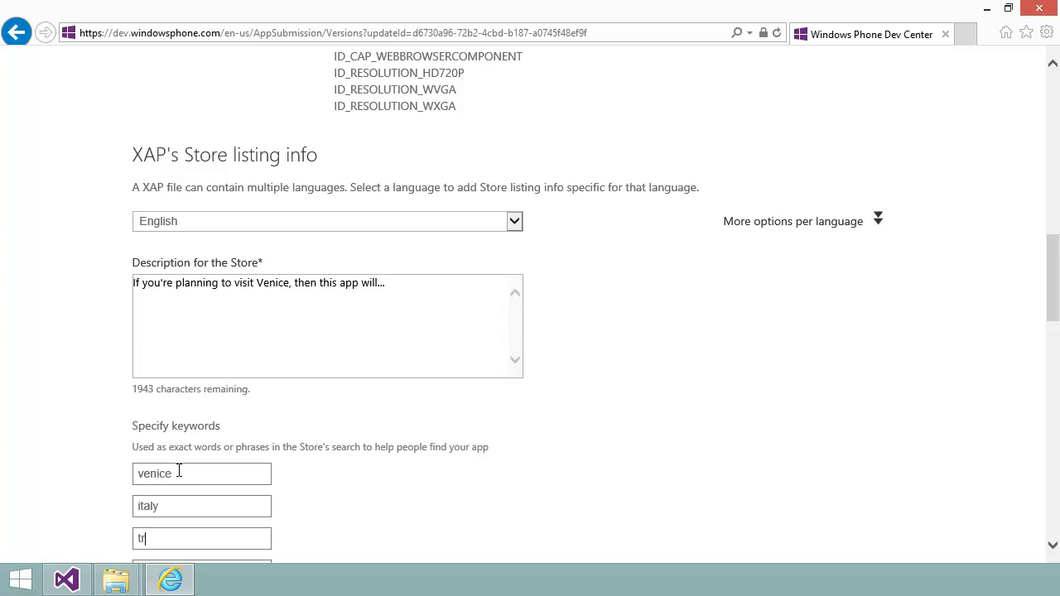
{"action": "type", "text": "travel"}
{"action": "scroll", "coordinate": [568, 485], "scroll_direction": "down", "scroll_amount": 1}
{"action": "scroll", "coordinate": [568, 484], "scroll_direction": "down", "scroll_amount": 3}
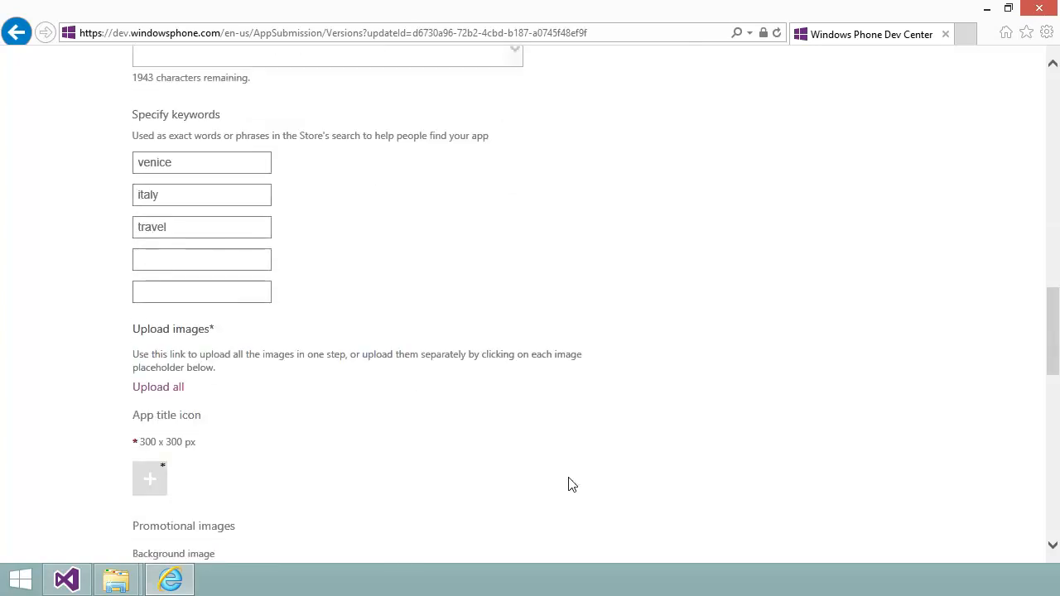
- Upload the gondola300W image as the 300 x 300 px app title icon
{"action": "scroll", "coordinate": [452, 470], "scroll_direction": "down", "scroll_amount": 2}
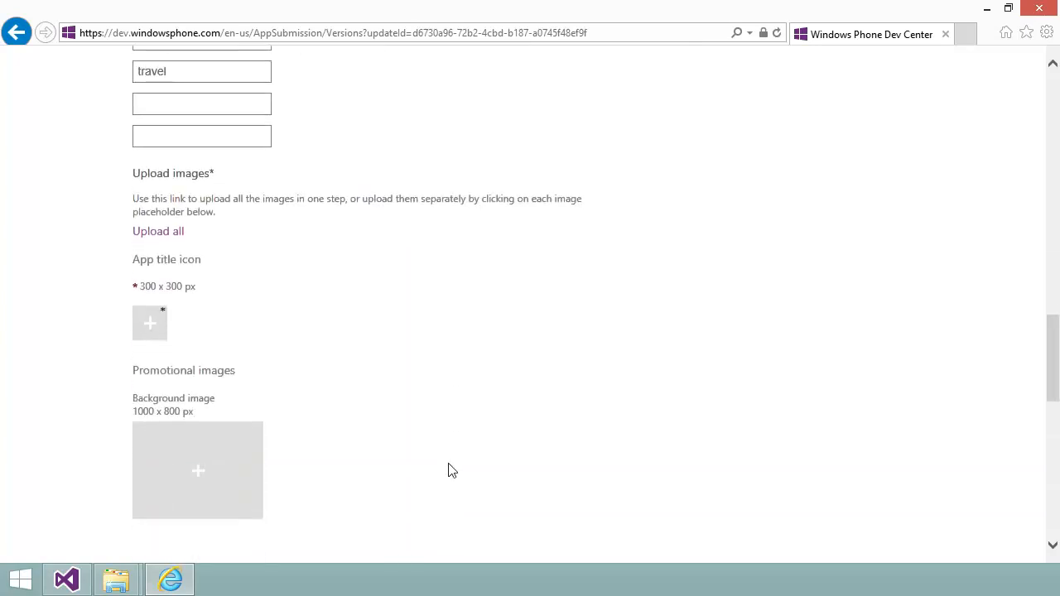
{"action": "left_click", "coordinate": [152, 329]}
{"action": "left_click", "coordinate": [207, 119]}
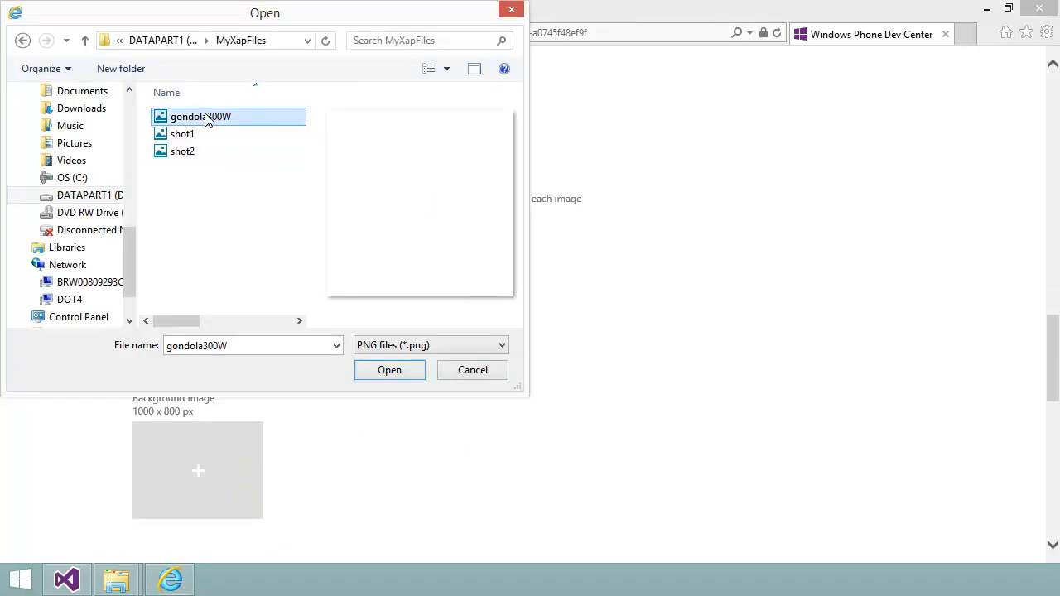
{"action": "left_click", "coordinate": [390, 371]}
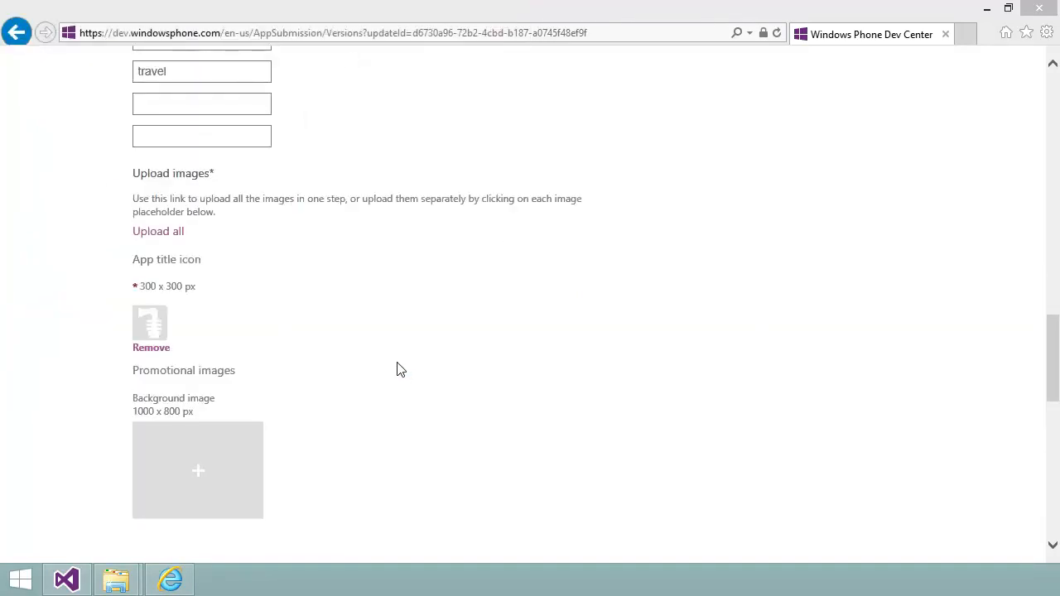
- Upload the shot1 and shot2 images into the first two WXGA screenshot slots
{"action": "scroll", "coordinate": [398, 370], "scroll_direction": "down", "scroll_amount": 5}
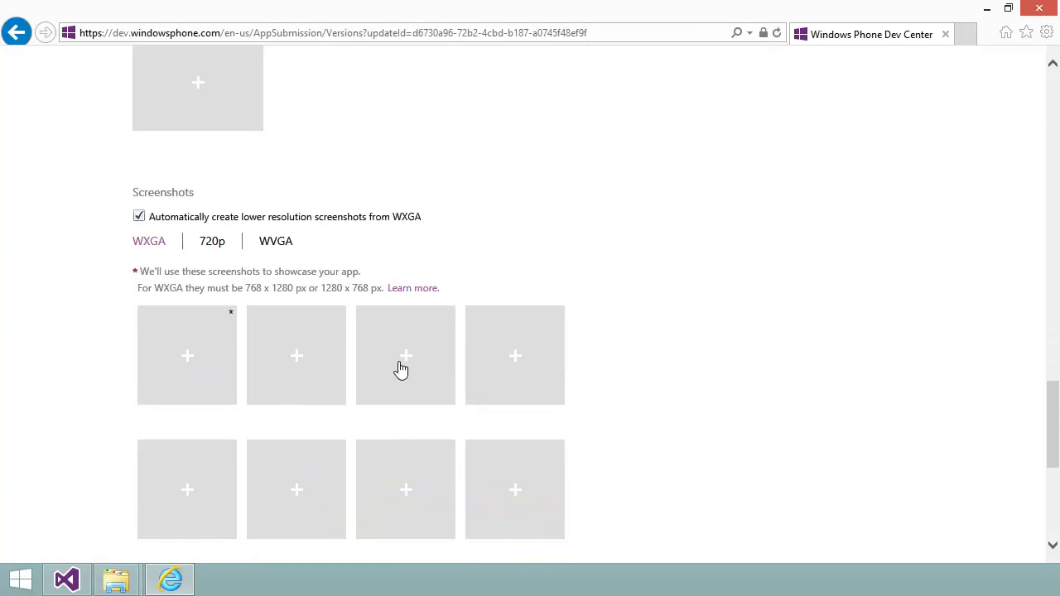
{"action": "scroll", "coordinate": [400, 370], "scroll_direction": "down", "scroll_amount": 1}
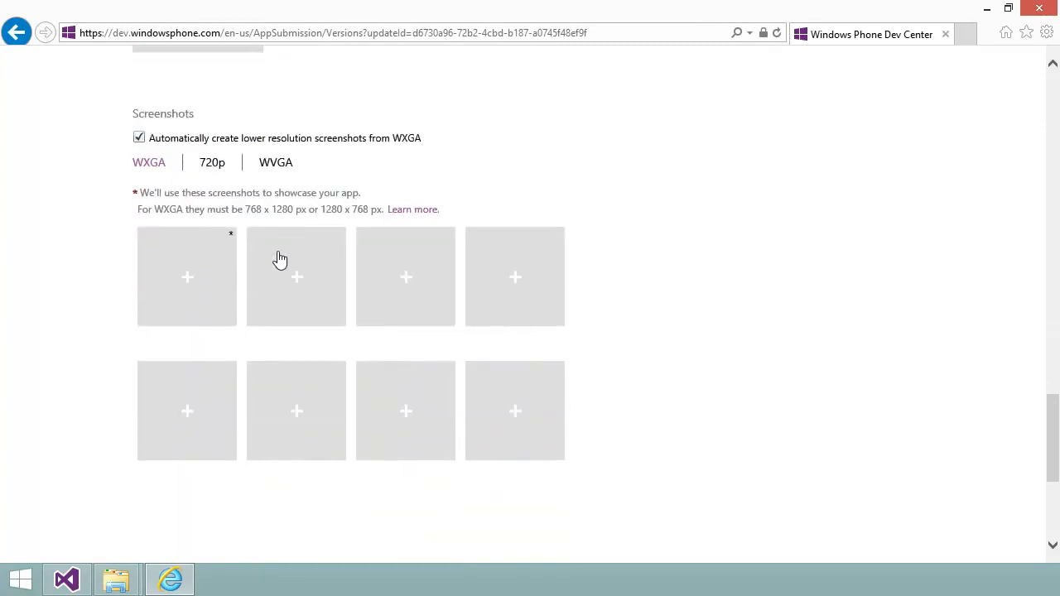
{"action": "left_click", "coordinate": [191, 281]}
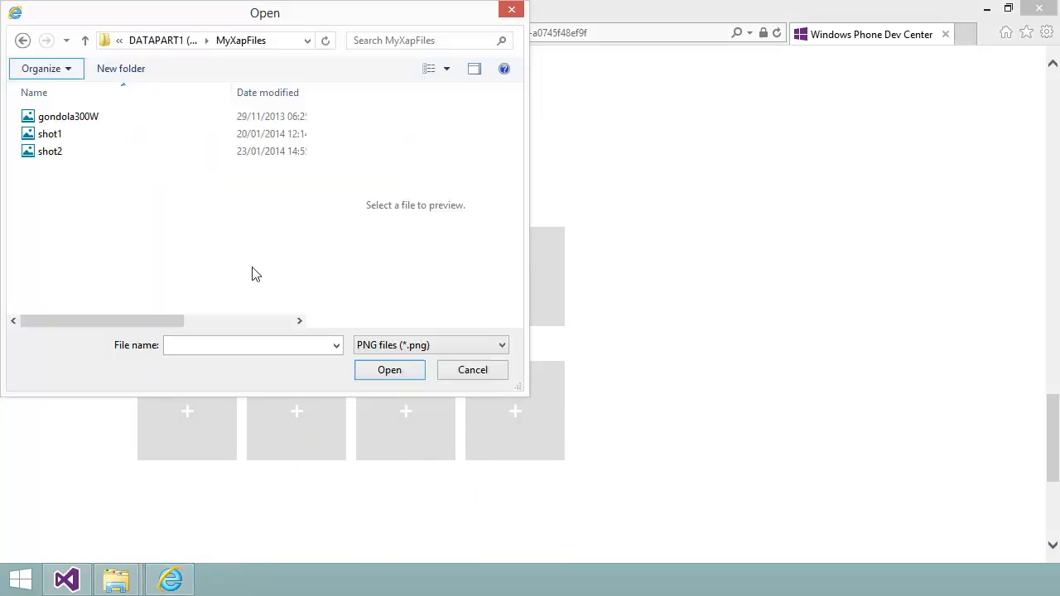
{"action": "left_click", "coordinate": [39, 139]}
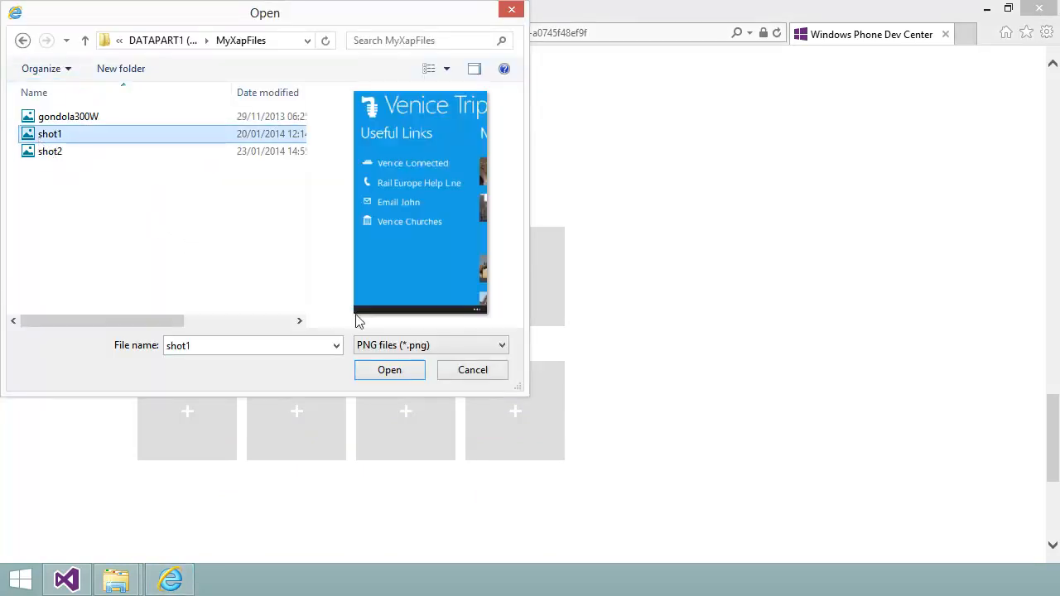
{"action": "left_click", "coordinate": [416, 375]}
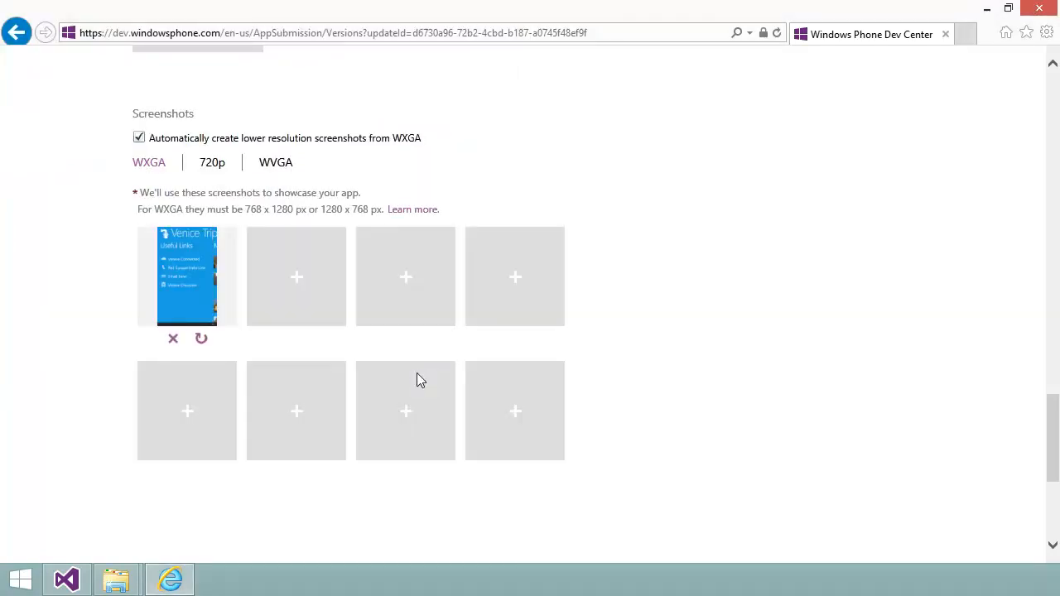
{"action": "left_click", "coordinate": [294, 283]}
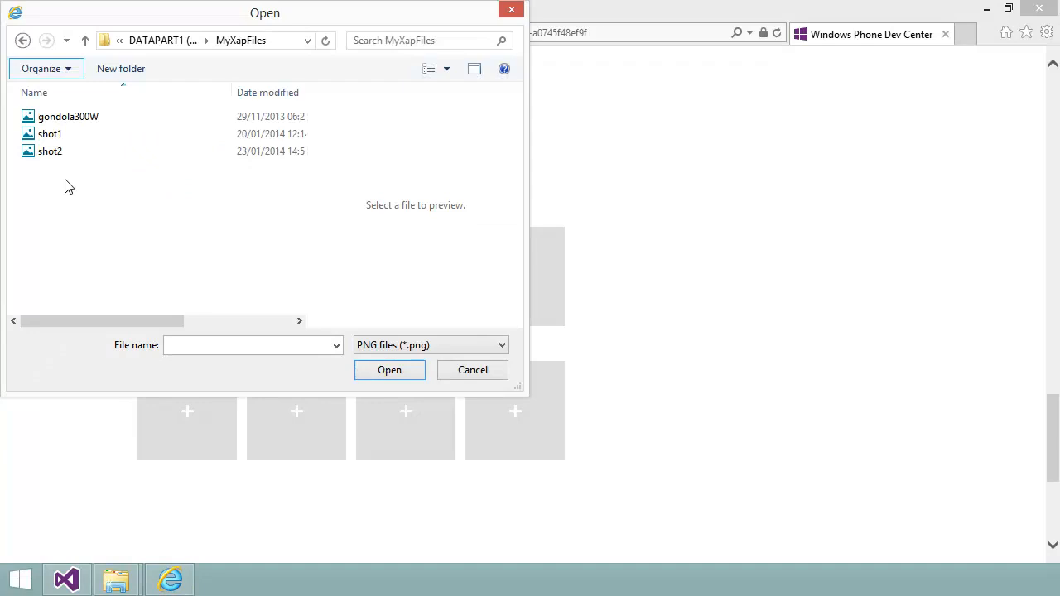
{"action": "left_click", "coordinate": [51, 154]}
{"action": "left_click", "coordinate": [389, 370]}
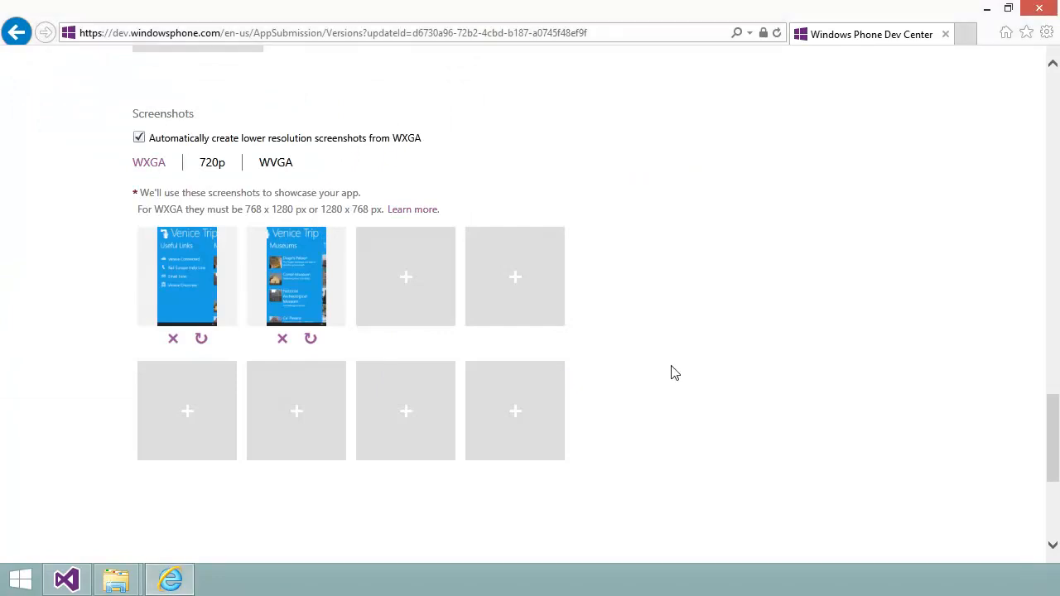
- Save the XAP upload and description stage and return to the Submit app overview
{"action": "scroll", "coordinate": [668, 373], "scroll_direction": "down", "scroll_amount": 2}
{"action": "scroll", "coordinate": [669, 373], "scroll_direction": "down", "scroll_amount": 1}
{"action": "left_click", "coordinate": [158, 382]}
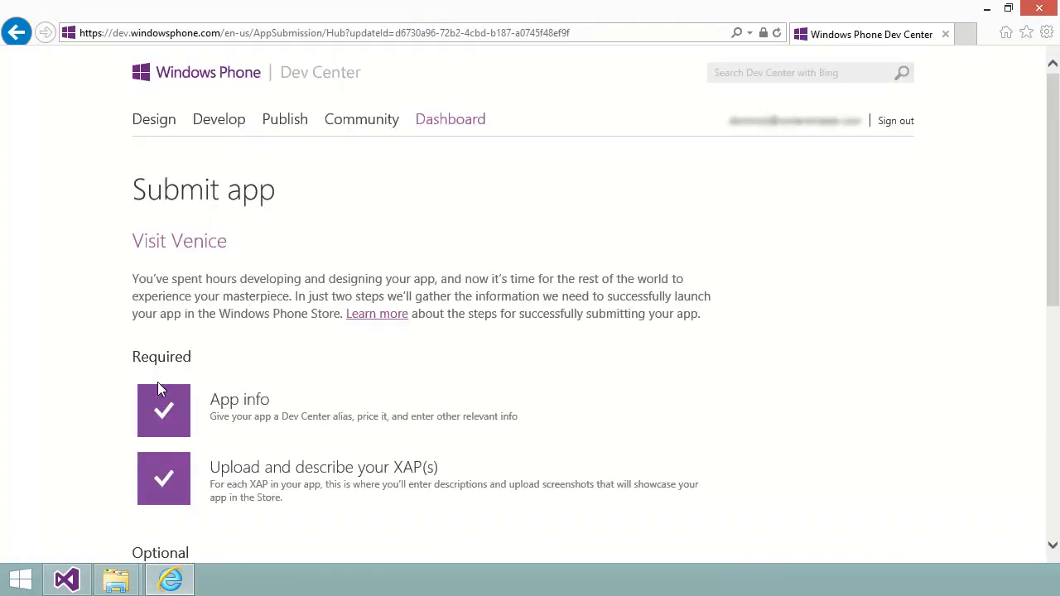
- Skip the optional stages, review the app and XAP details of Visit Venice, and submit the app
{"action": "scroll", "coordinate": [372, 372], "scroll_direction": "down", "scroll_amount": 4}
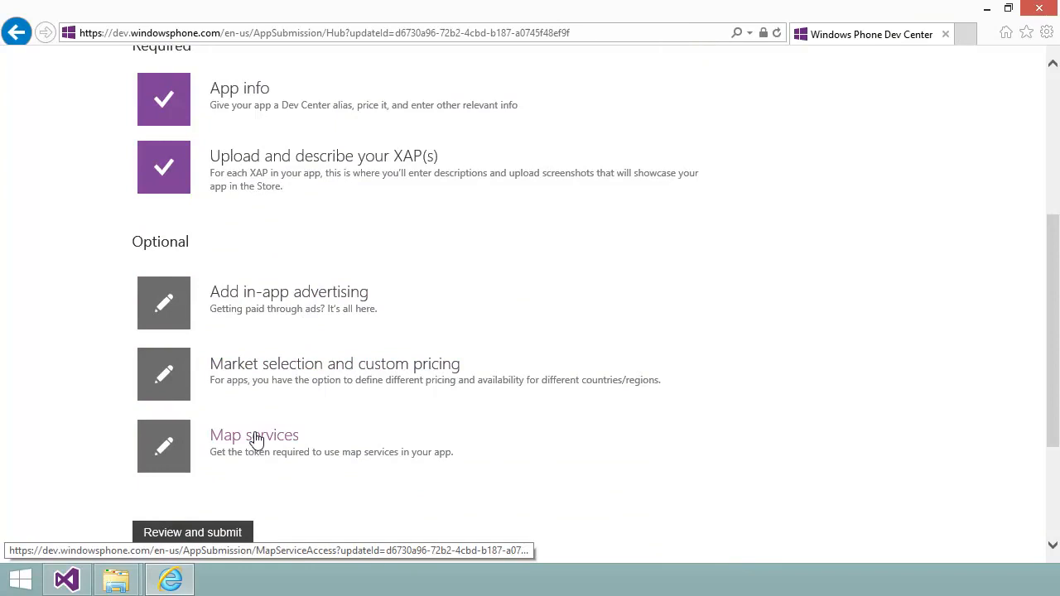
{"action": "scroll", "coordinate": [464, 451], "scroll_direction": "down", "scroll_amount": 3}
{"action": "left_click", "coordinate": [197, 343]}
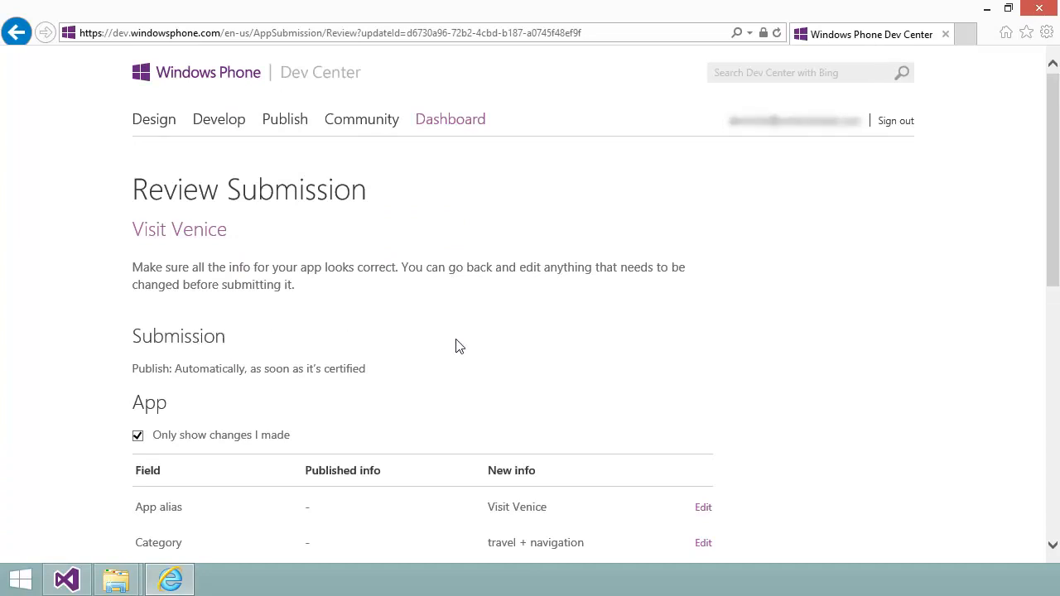
{"action": "scroll", "coordinate": [460, 346], "scroll_direction": "down", "scroll_amount": 3}
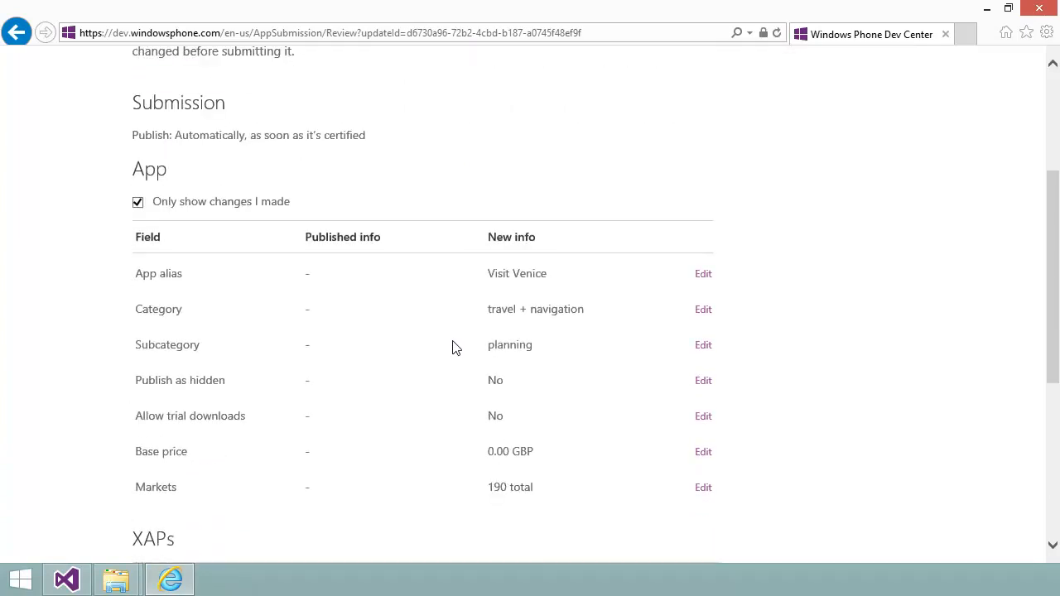
{"action": "scroll", "coordinate": [454, 348], "scroll_direction": "down", "scroll_amount": 3}
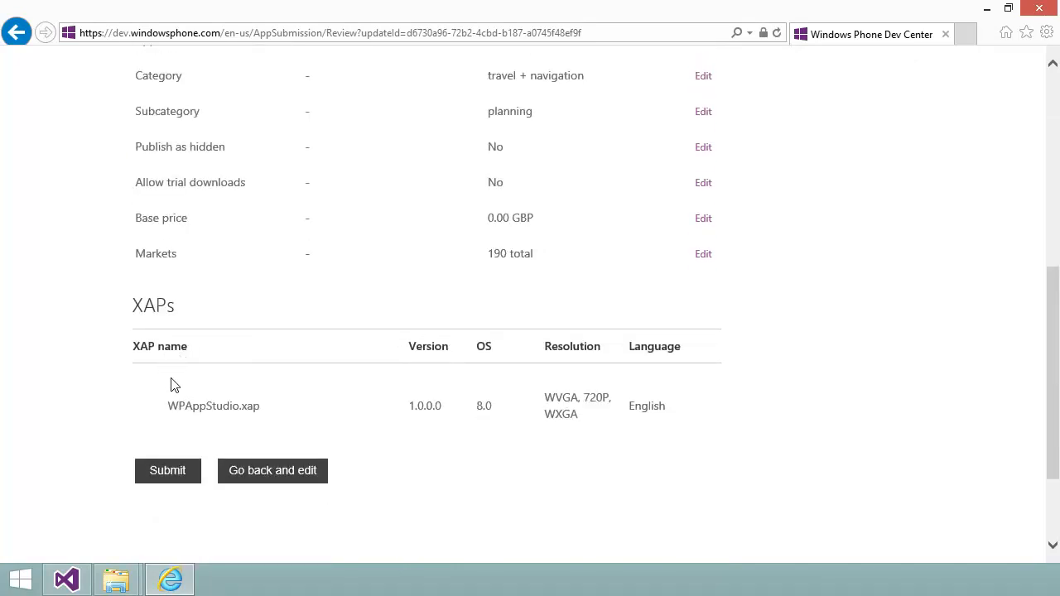
{"action": "left_click", "coordinate": [167, 474]}
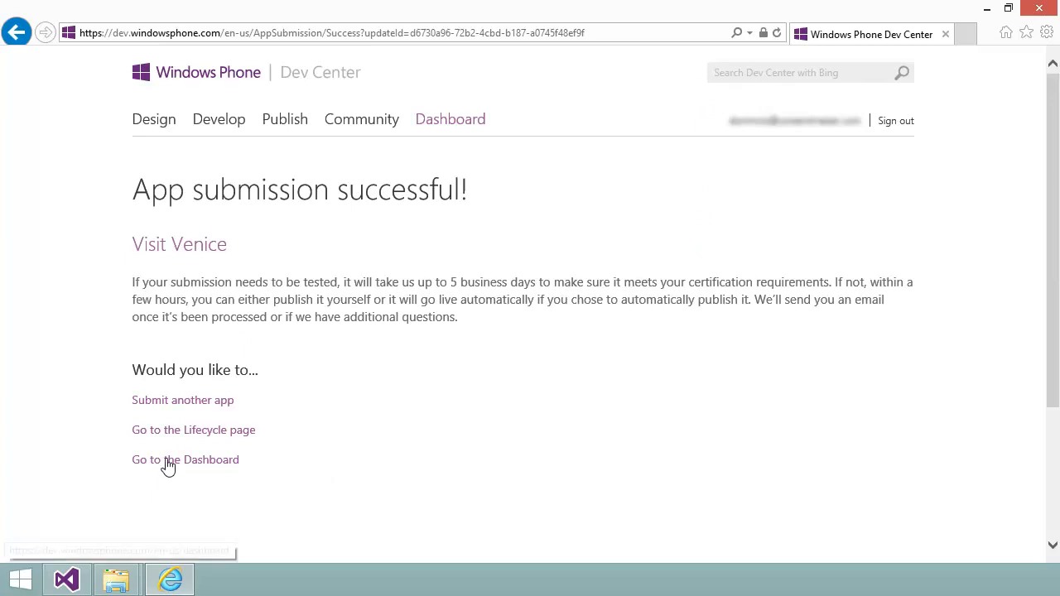
- Open the submitted app's Lifecycle page and check the current submission status and the published XAPs
{"action": "left_click", "coordinate": [168, 434]}
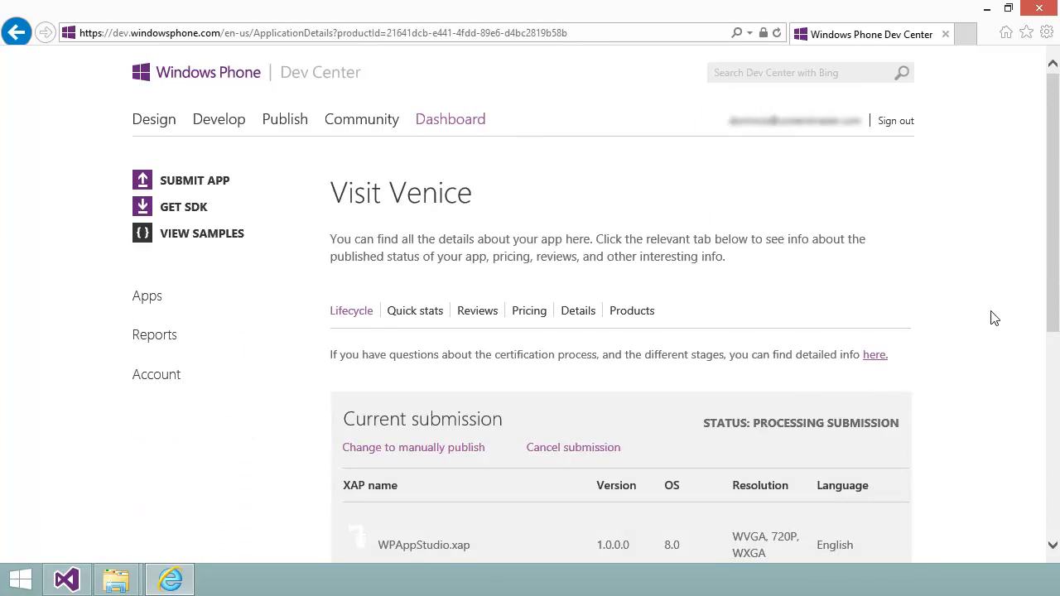
{"action": "left_click_drag", "start_coordinate": [1049, 290], "coordinate": [1045, 428]}
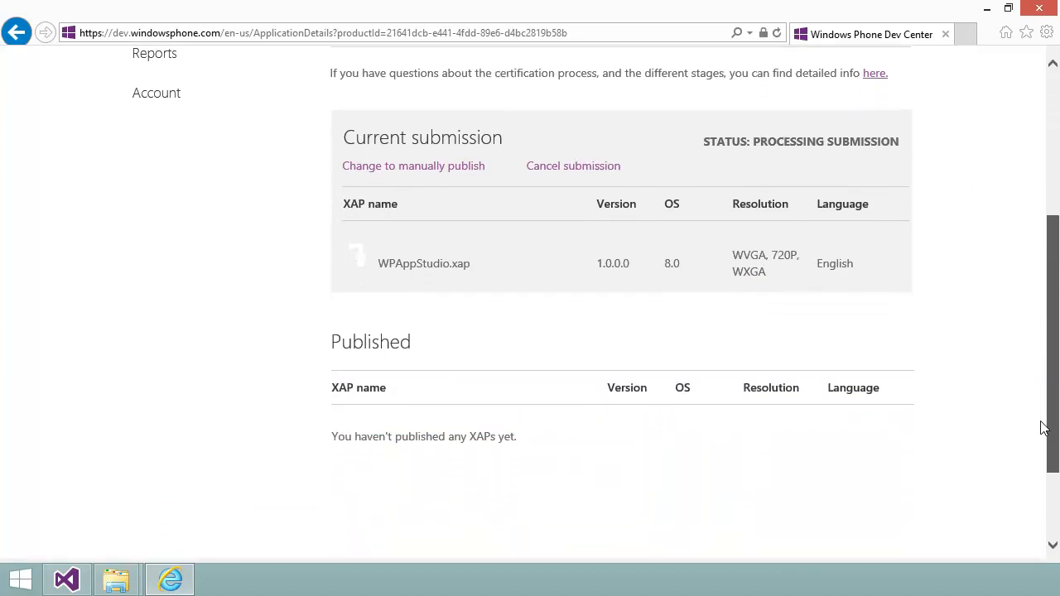